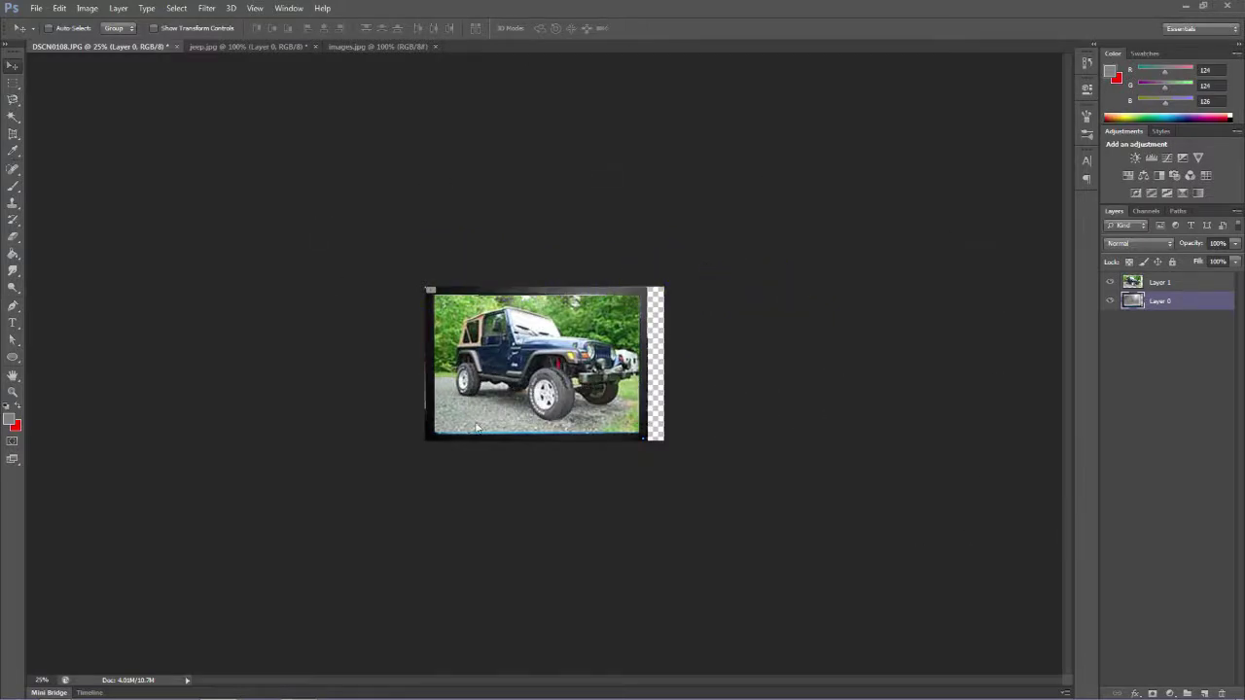
- Compare the monitor photo with and without the jeep picture by hiding and showing Layer 1
click(1167, 284)
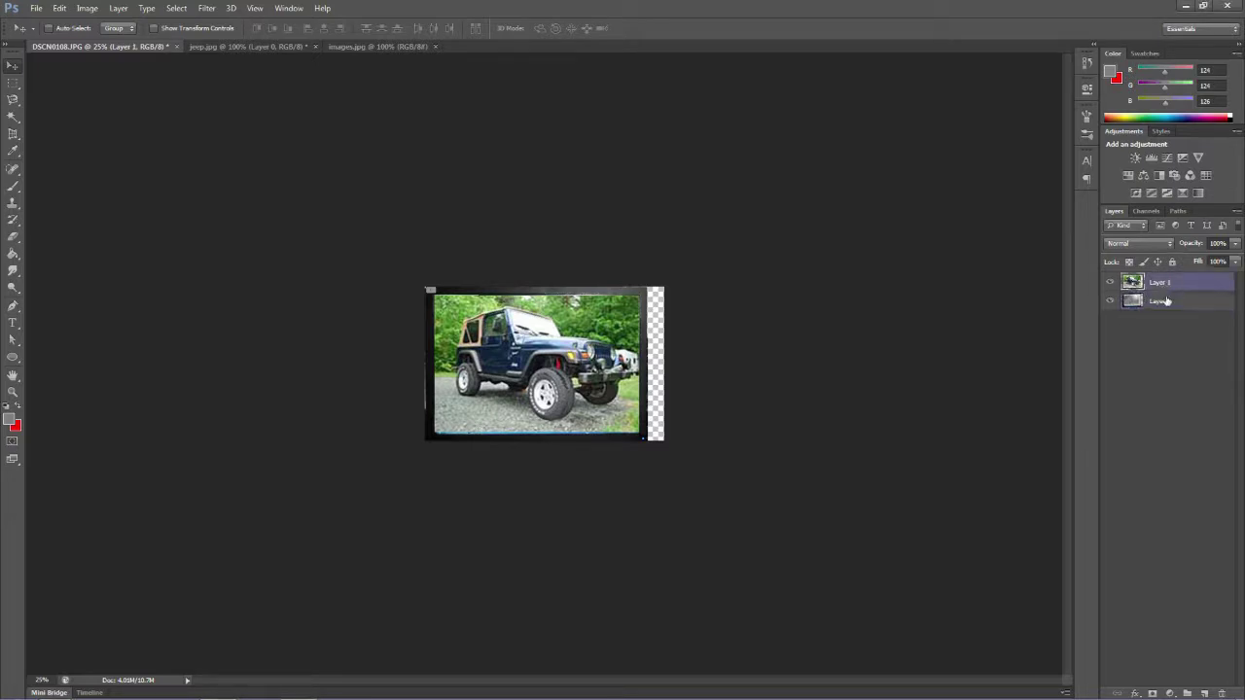
click(1166, 302)
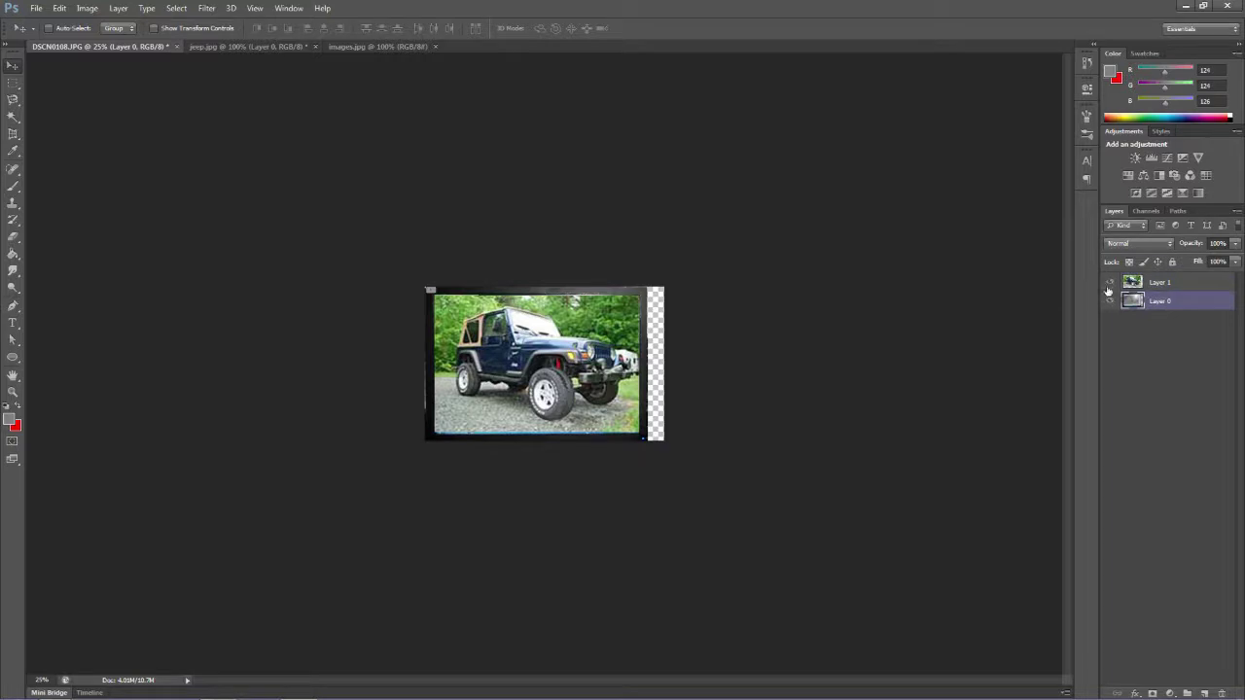
click(1111, 283)
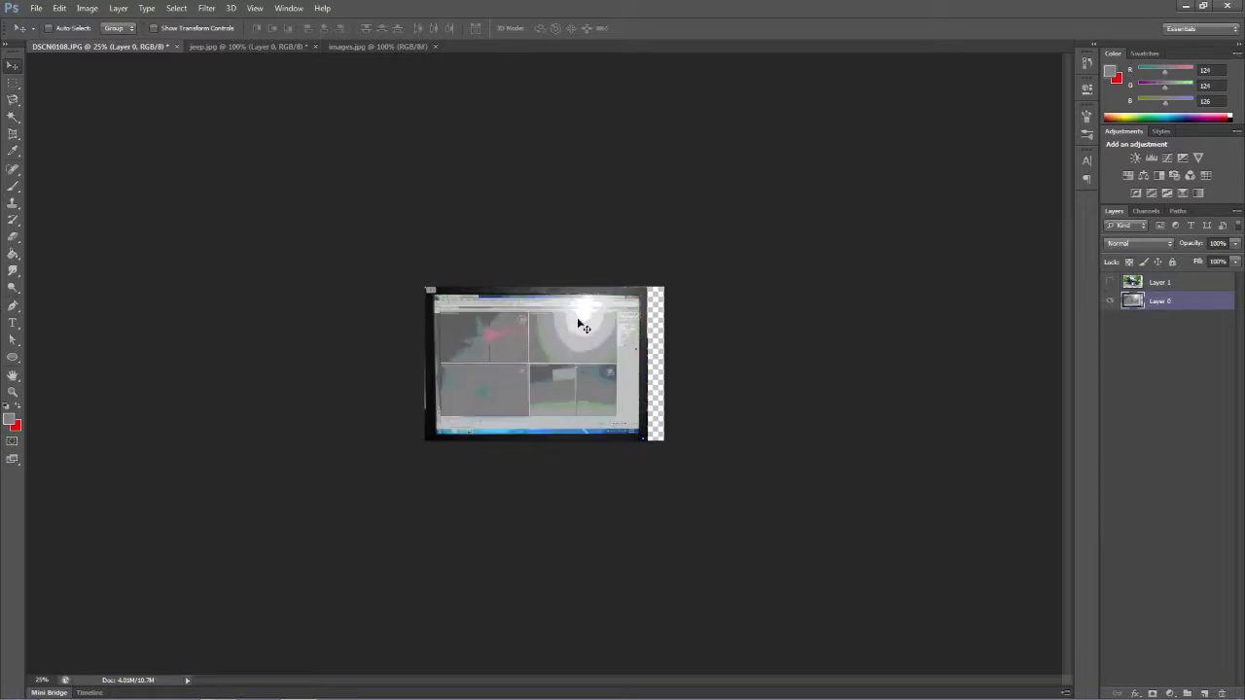
click(1111, 283)
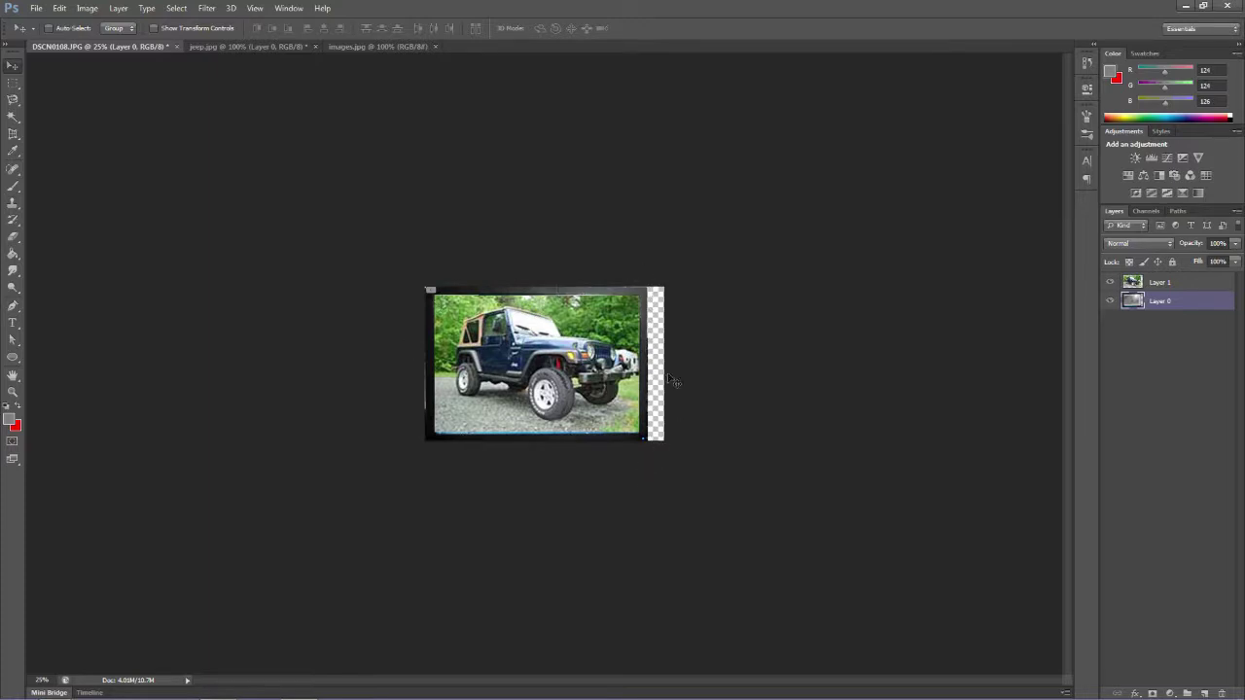
- Try reducing the canvas width to 4.5 inches with the anchor at the left centre, accepting the clipping, and undo it
click(84, 11)
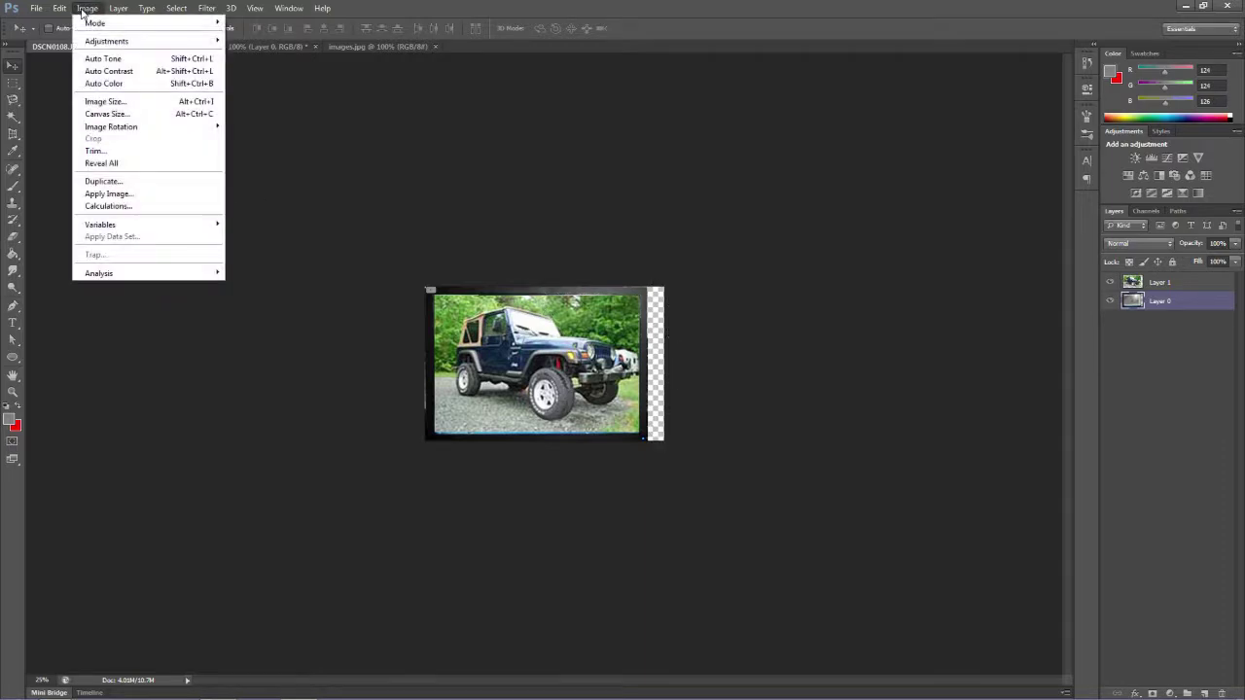
click(115, 115)
drag(547, 151, 804, 155)
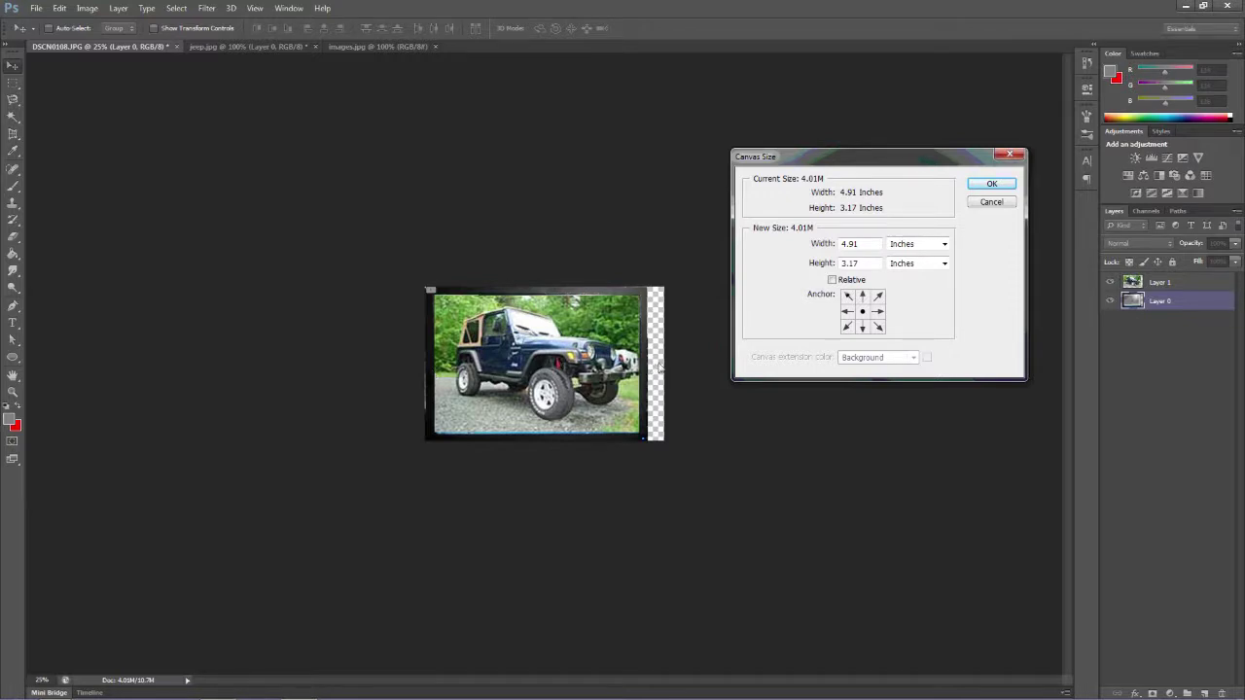
click(847, 311)
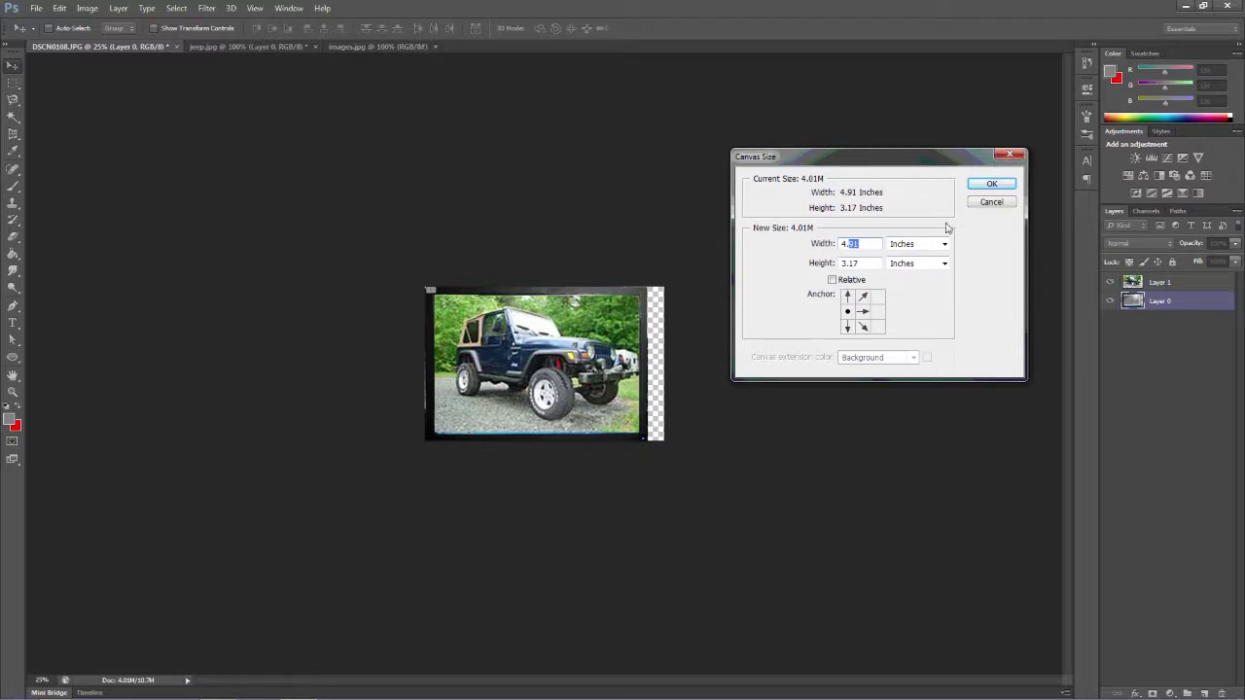
click(868, 244)
click(867, 244)
text(5)
click(1004, 185)
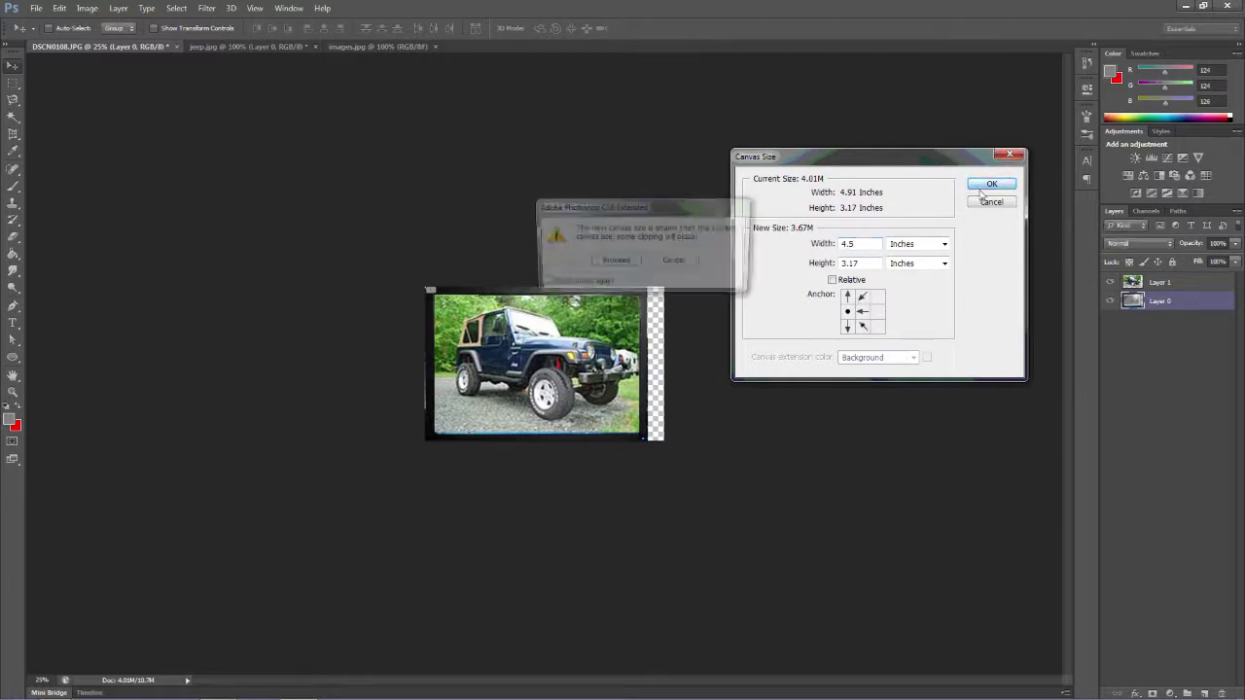
click(614, 261)
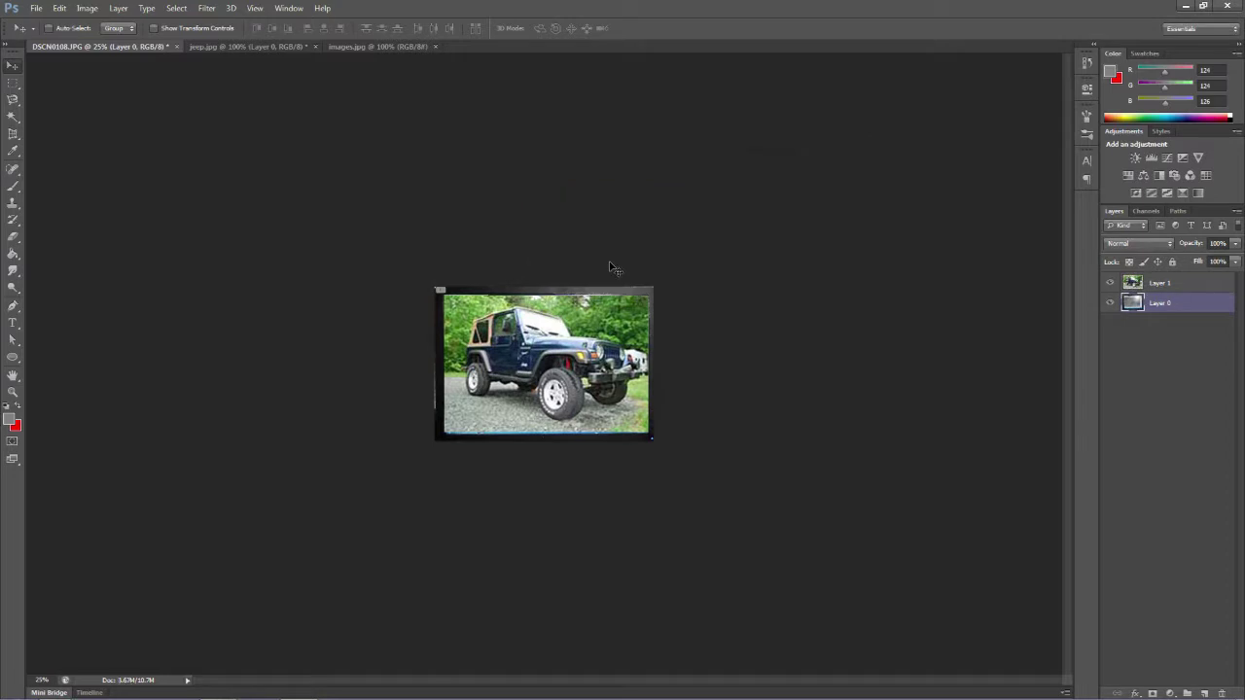
click(87, 8)
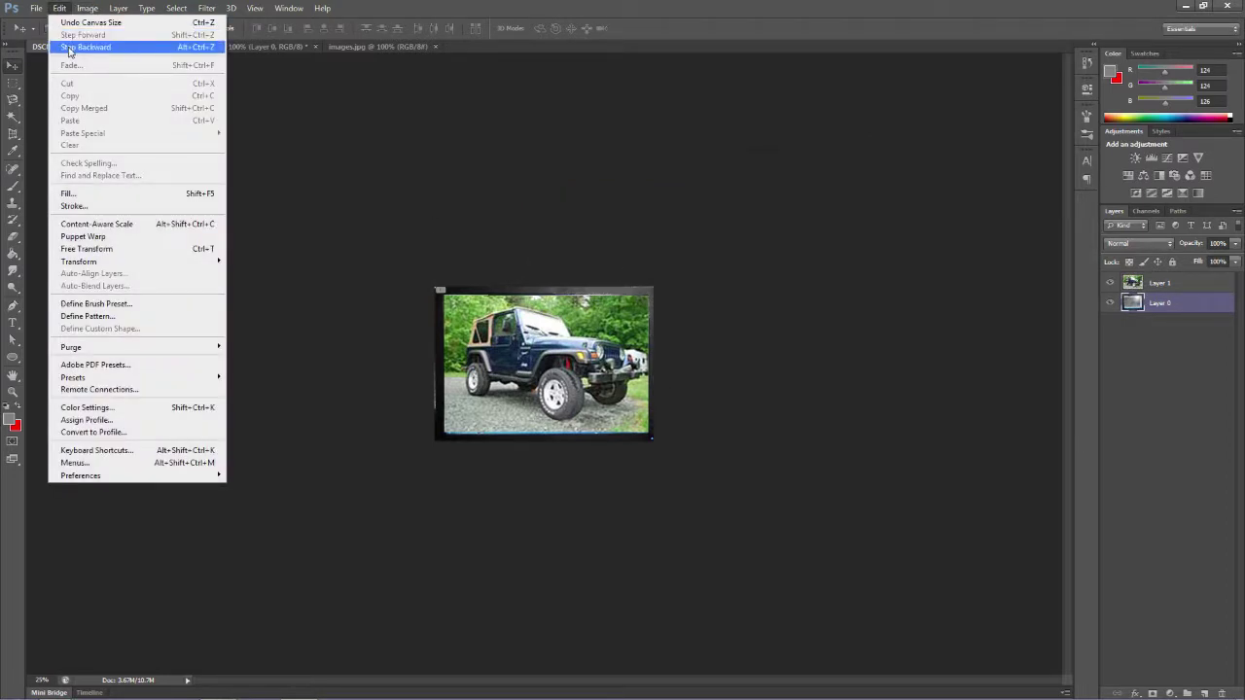
click(74, 44)
- Reduce the canvas width to 4.6 inches with the anchor at the left centre, accepting the clipping
click(88, 8)
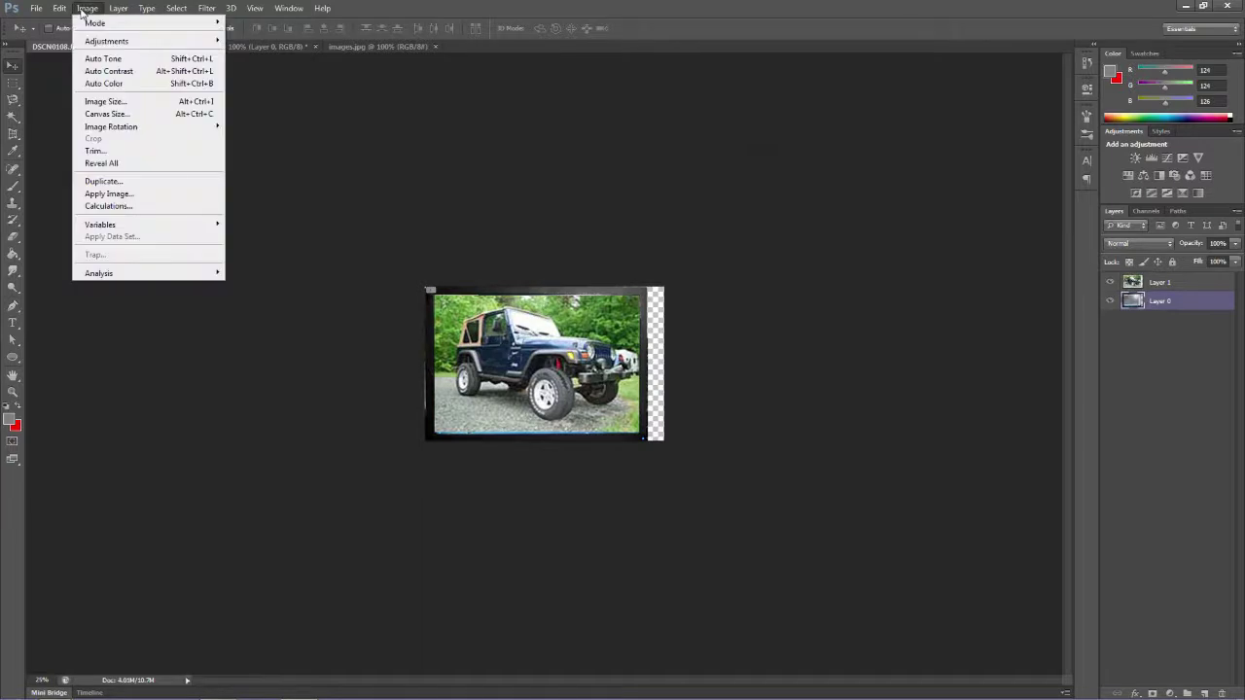
click(107, 113)
click(847, 310)
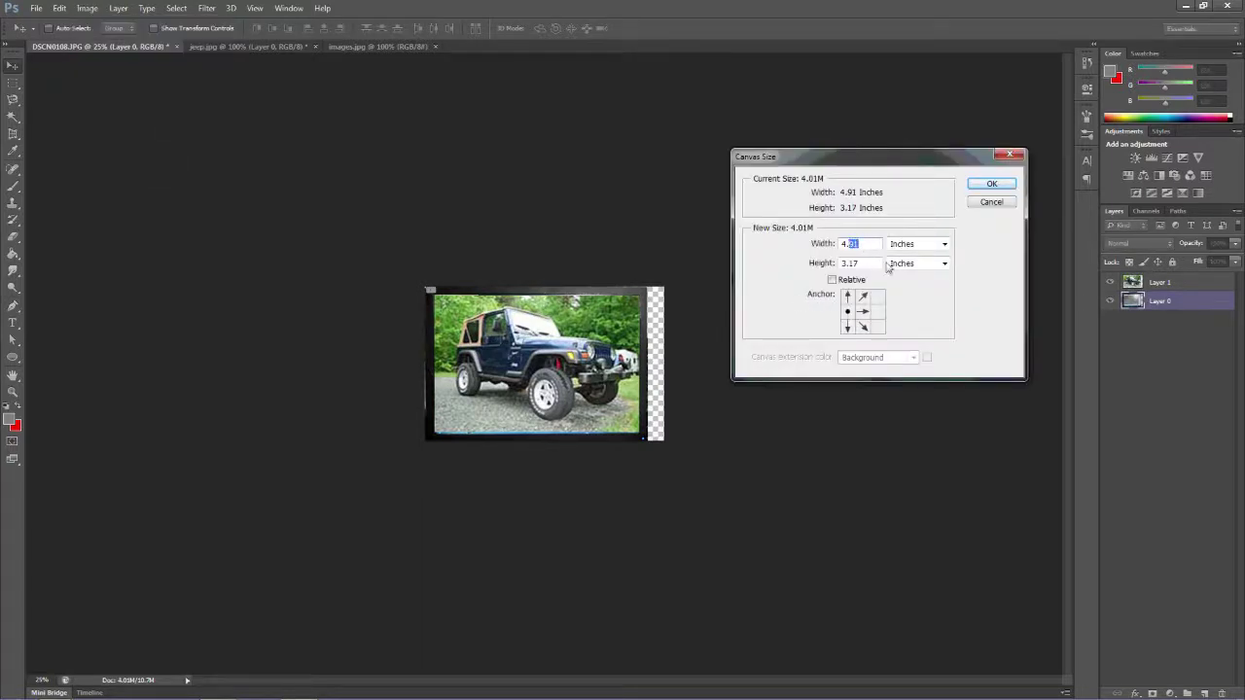
text(6)
click(991, 184)
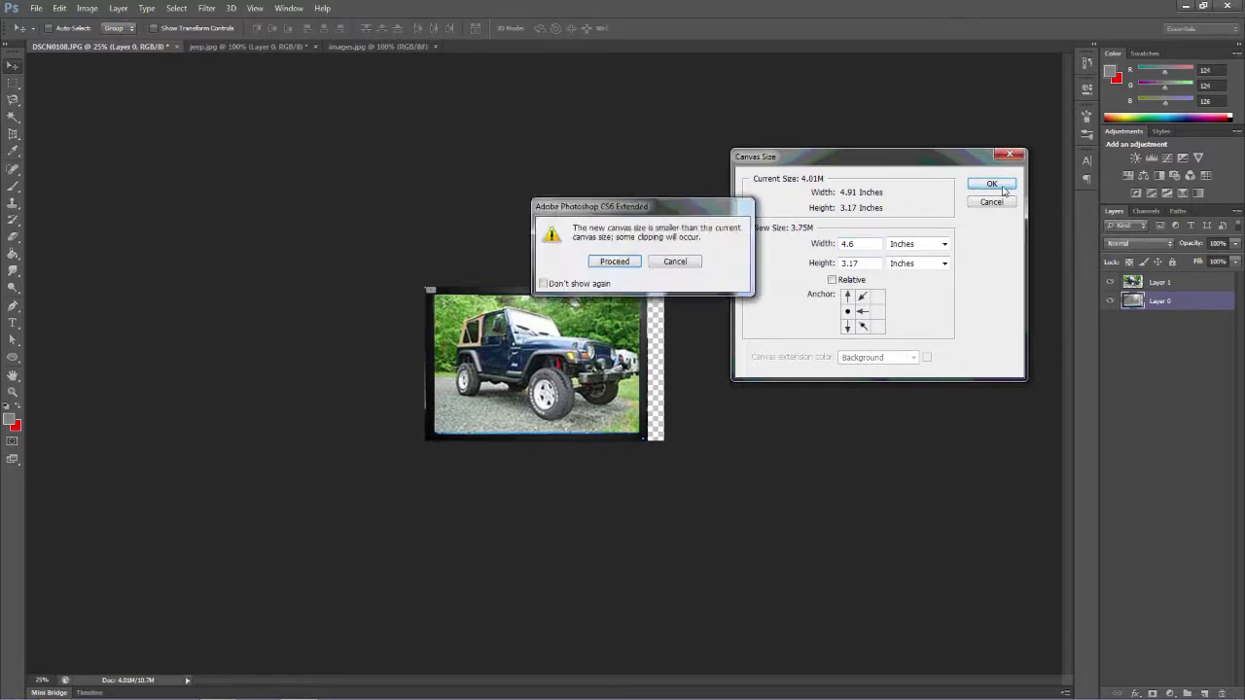
click(605, 262)
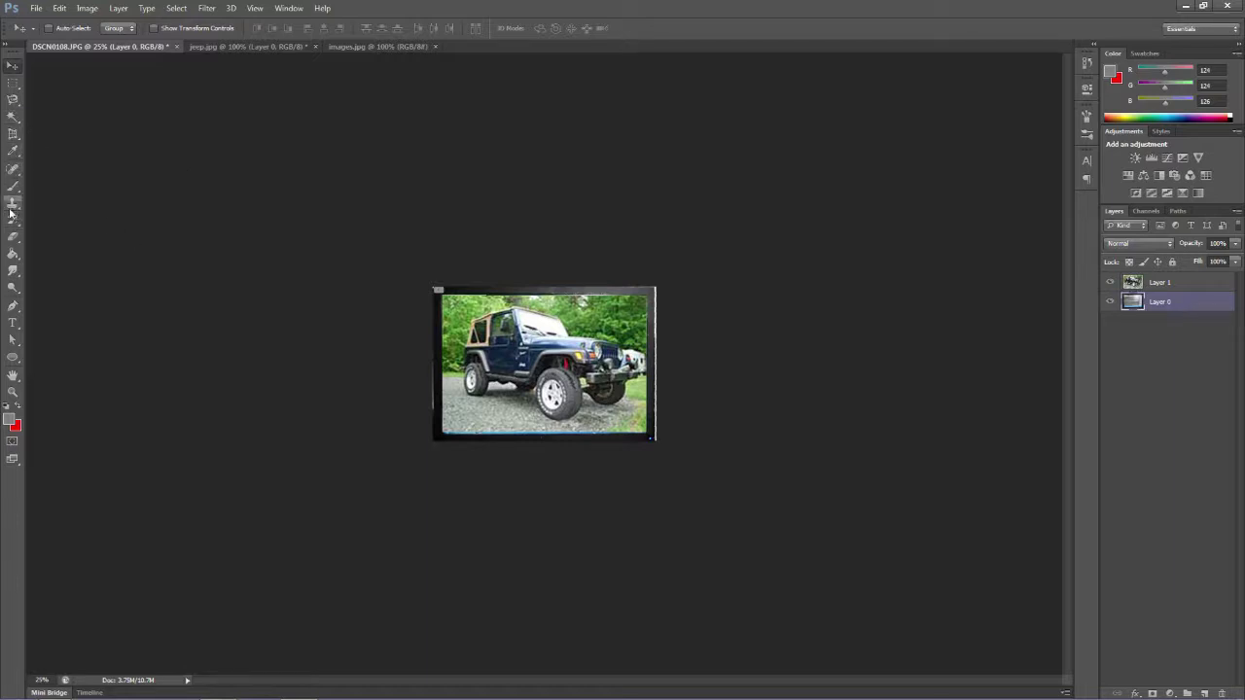
- Switch to the images.jpg document and unlock its Background so it becomes a regular layer
click(370, 46)
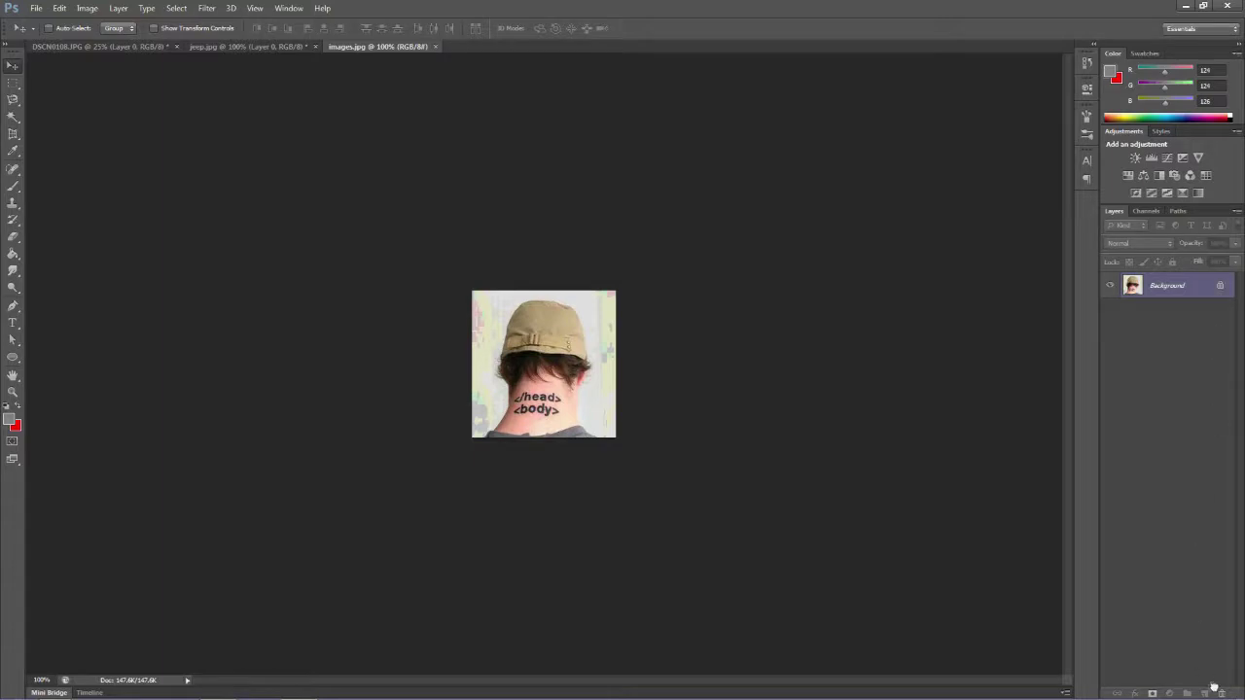
drag(1221, 692, 1221, 692)
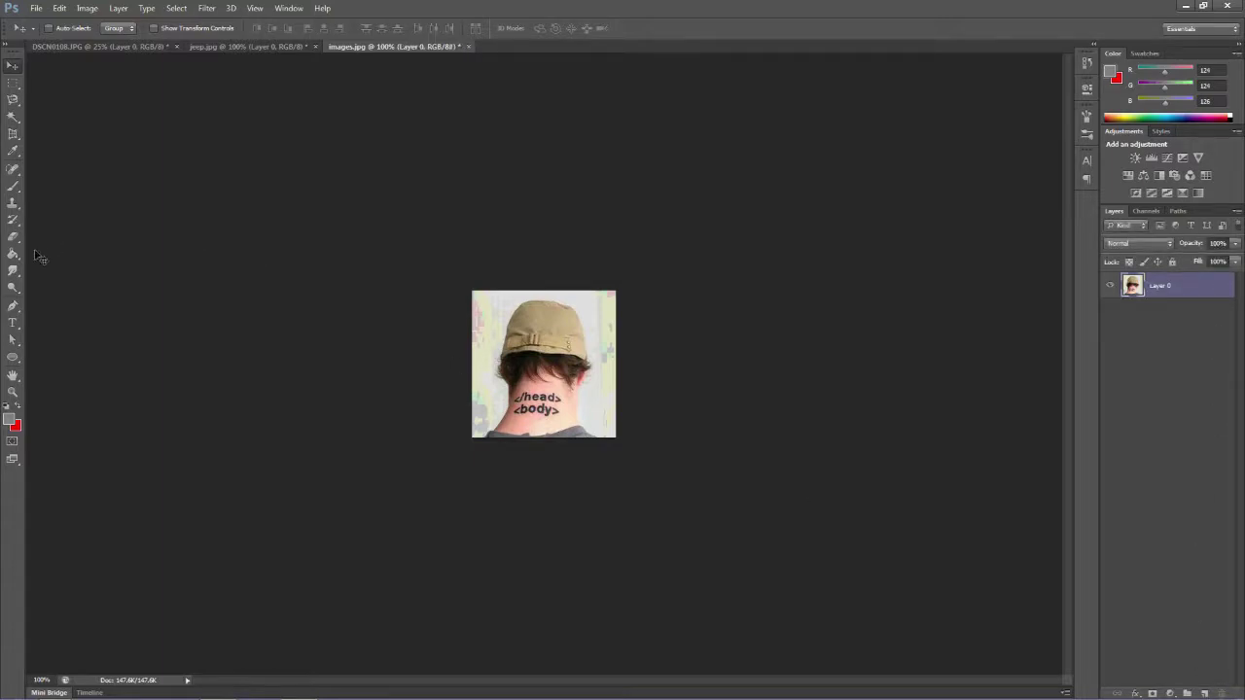
- Clone skin over the closing bracket of the tattoo's body line with the Clone Stamp, and step back the last stroke
click(12, 211)
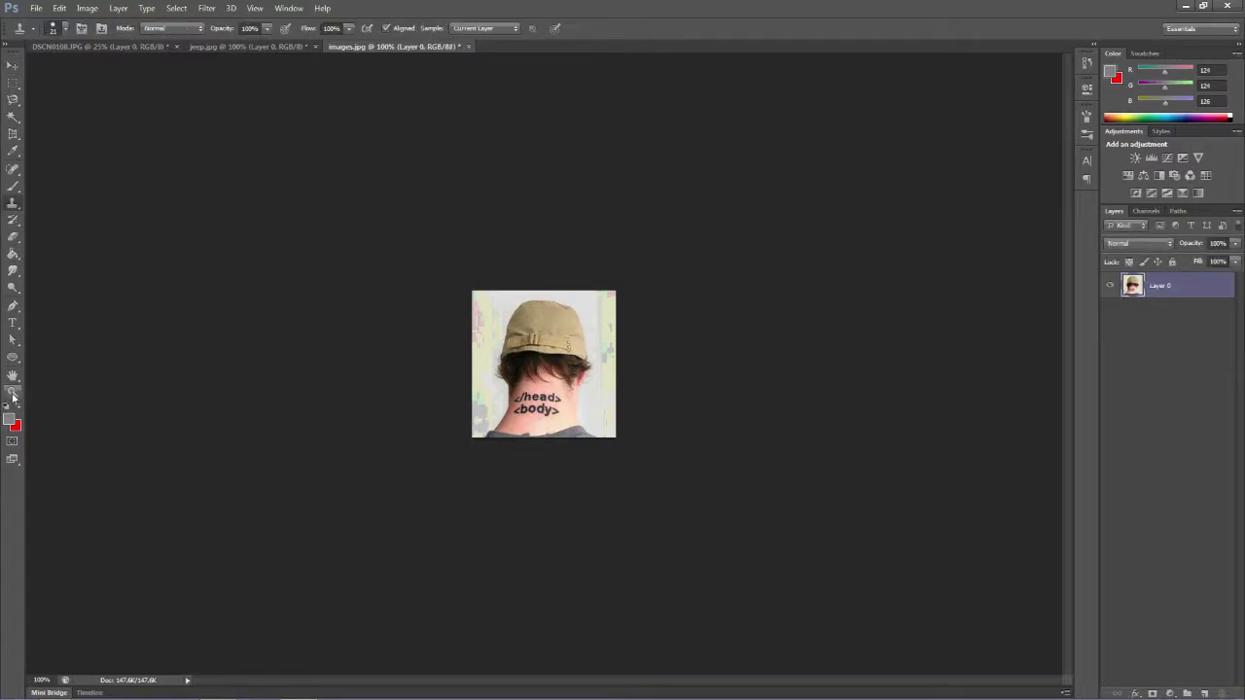
click(12, 392)
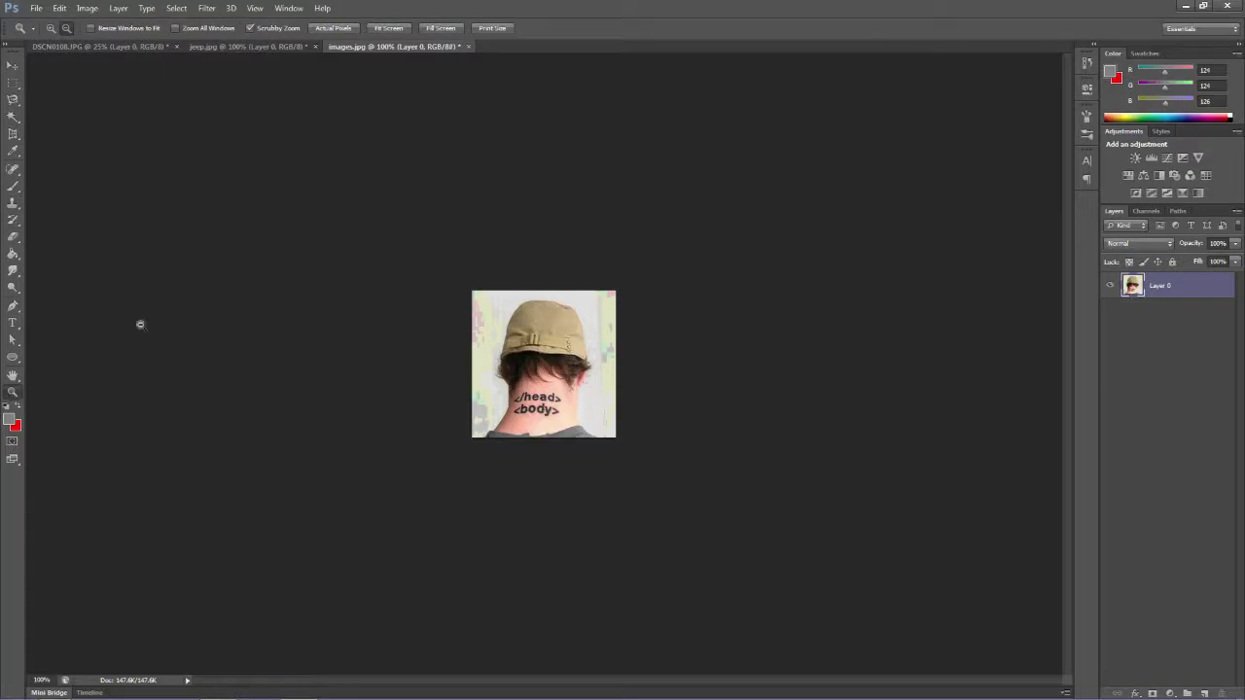
click(565, 402)
click(515, 476)
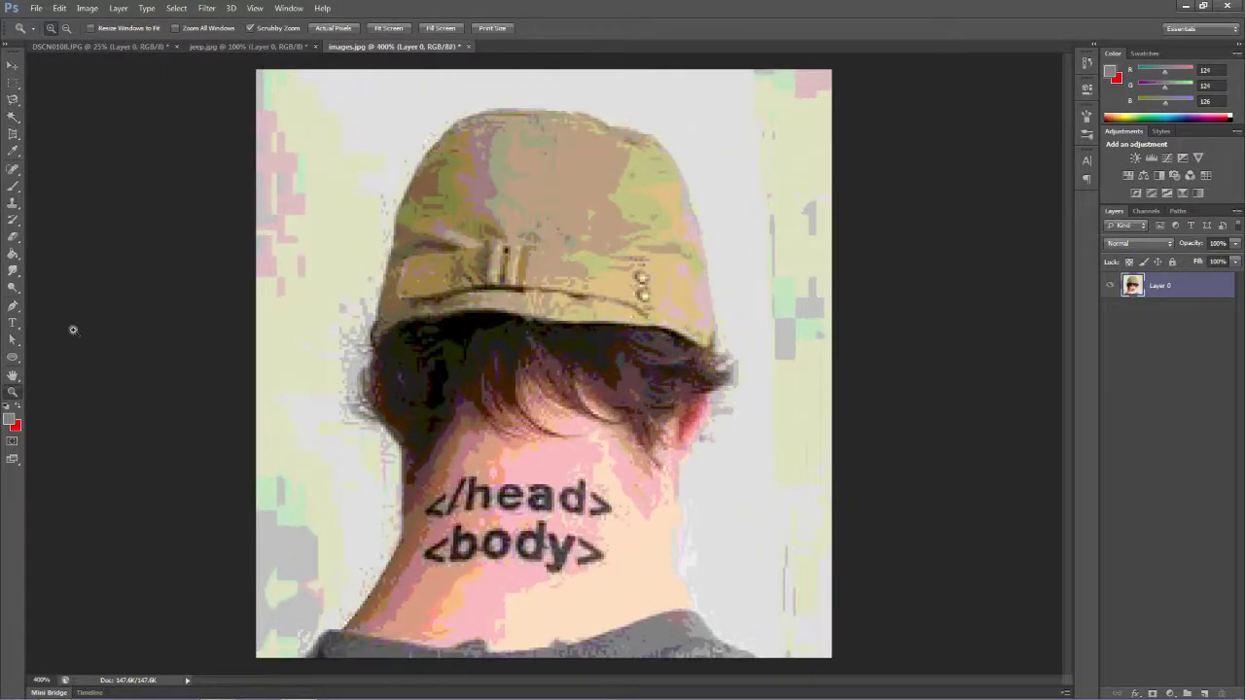
click(13, 203)
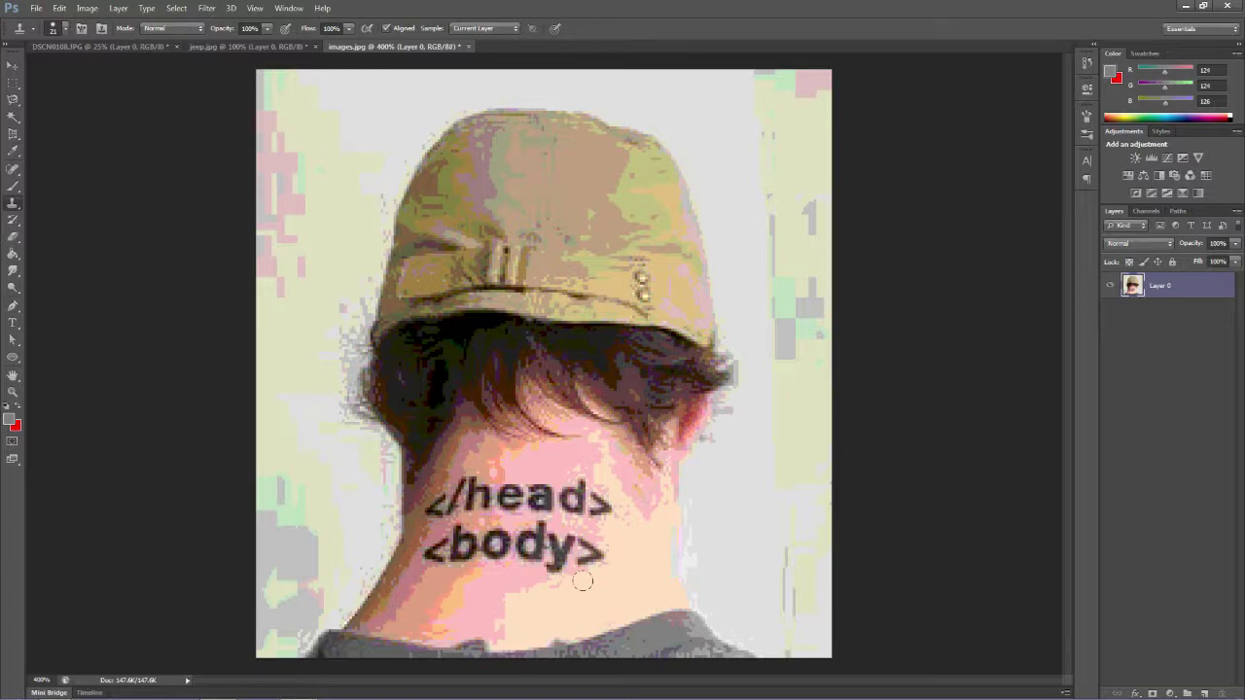
drag(584, 574, 586, 540)
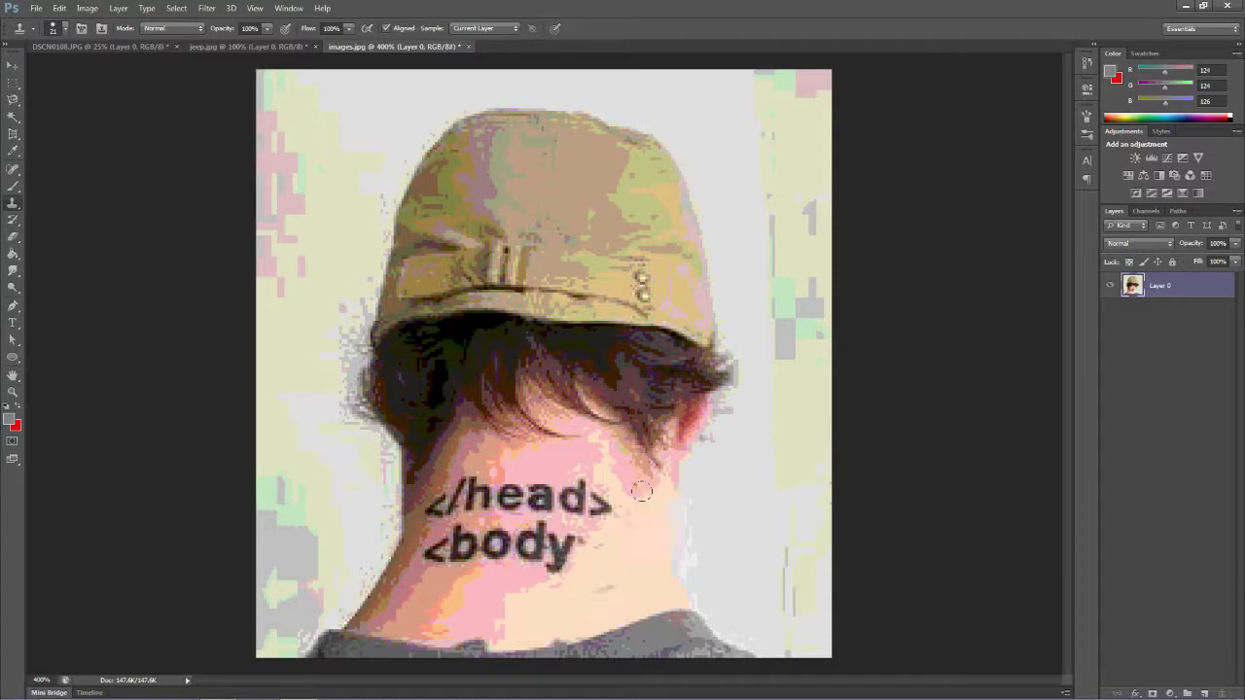
click(60, 7)
click(77, 47)
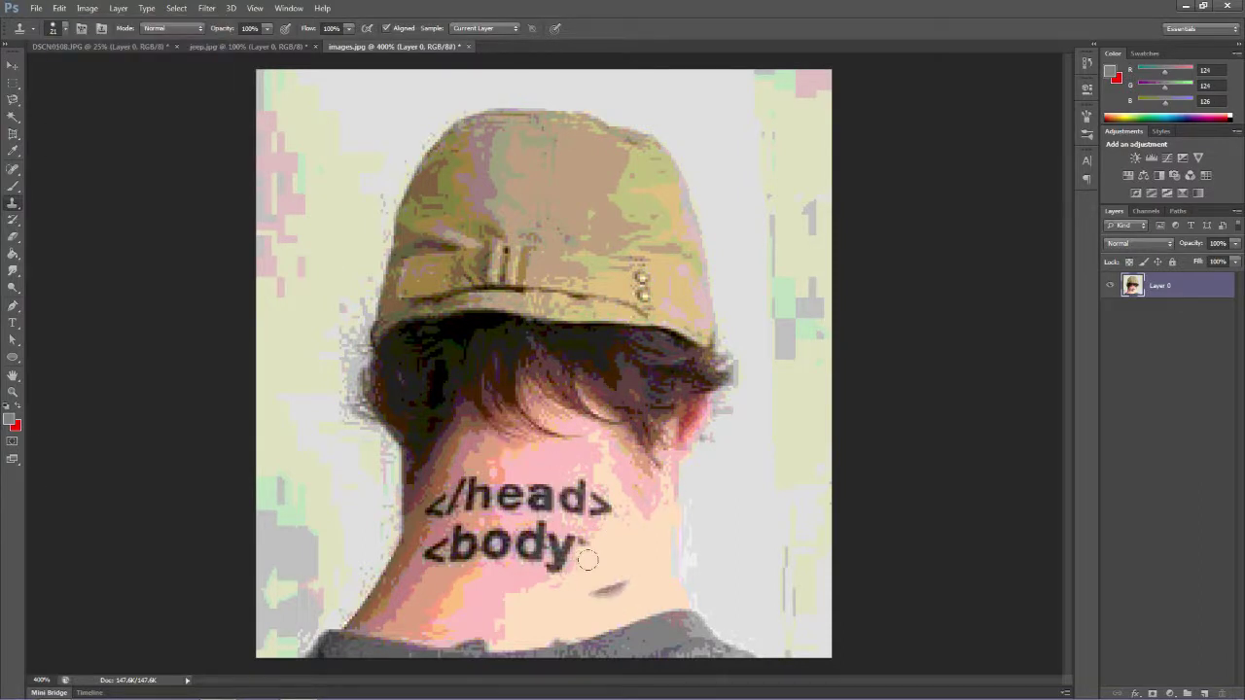
- Sample clean skin below the tattoo and clone it over the right part of both text lines, undoing the stray stroke
key(alt)
alt+click(590, 596)
mouse_move(583, 542)
mouse_down()
mouse_move(589, 496)
mouse_move(584, 519)
mouse_move(574, 501)
mouse_move(568, 544)
mouse_move(515, 560)
mouse_move(501, 544)
mouse_move(545, 537)
mouse_move(572, 491)
mouse_move(549, 486)
mouse_move(513, 512)
mouse_move(523, 489)
mouse_move(514, 540)
mouse_move(486, 498)
mouse_move(462, 557)
mouse_up()
key(ctrl+z)
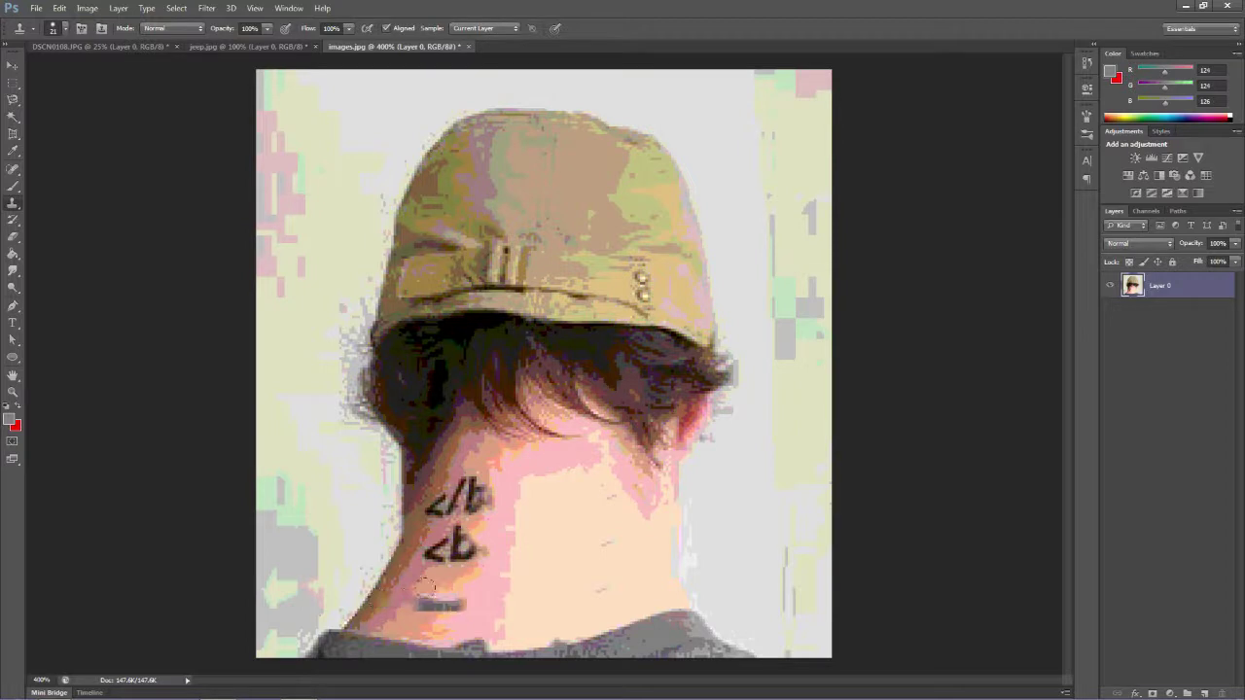
key(ctrl+z)
- Sample skin at the neck's left side and clone it over the remaining left characters of the tattoo
alt+click(430, 573)
mouse_move(454, 560)
mouse_down()
mouse_move(452, 535)
mouse_move(479, 482)
mouse_move(461, 508)
mouse_up()
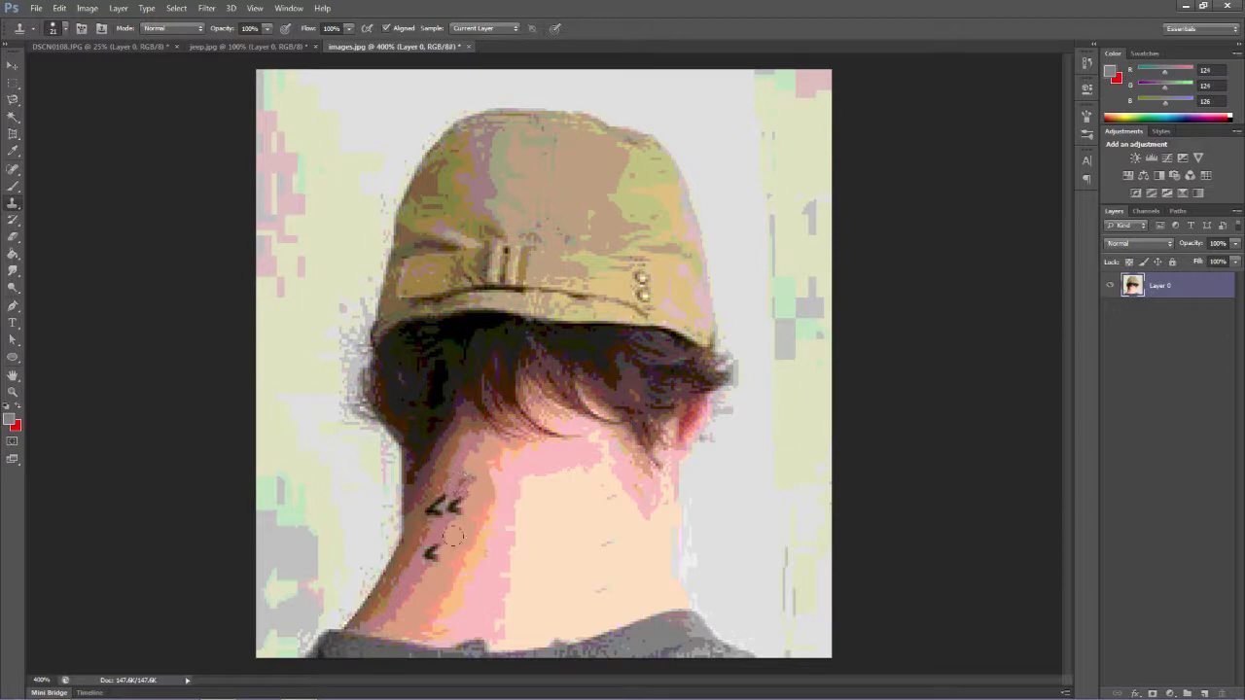
mouse_move(434, 562)
mouse_down()
mouse_move(421, 530)
mouse_move(462, 494)
mouse_up()
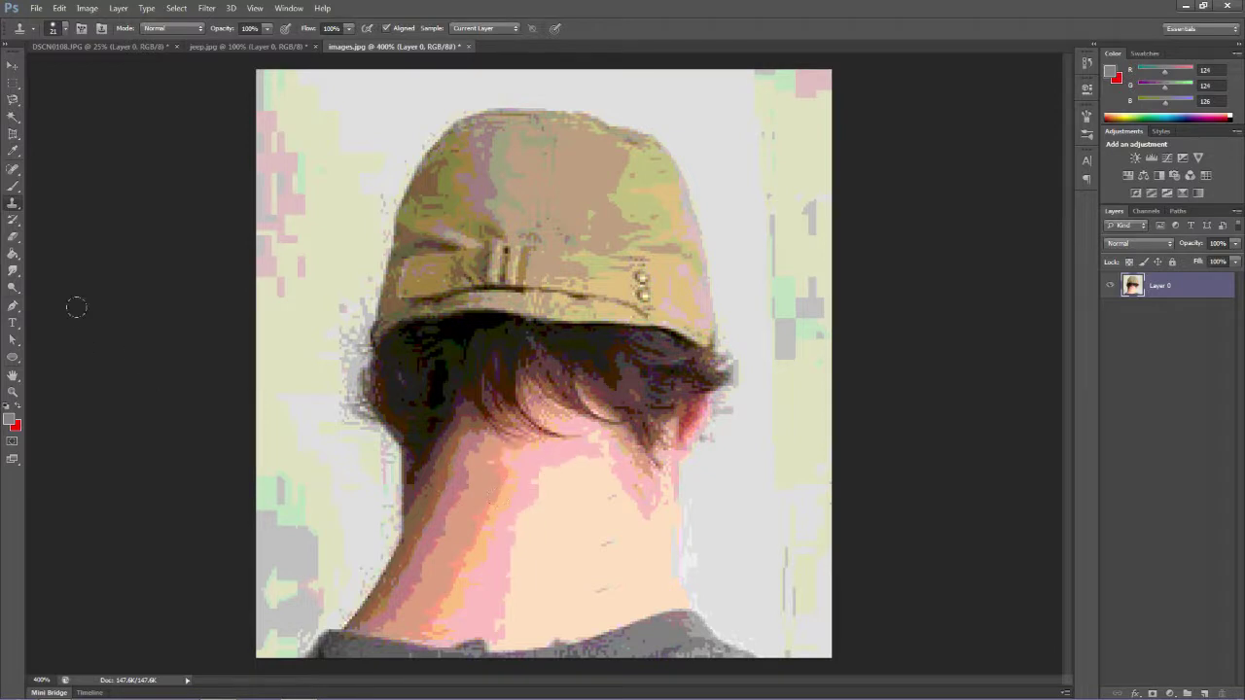
- Smudge the cloned neck skin and the neck's left edge at 50% strength to blend the colour transitions
click(12, 273)
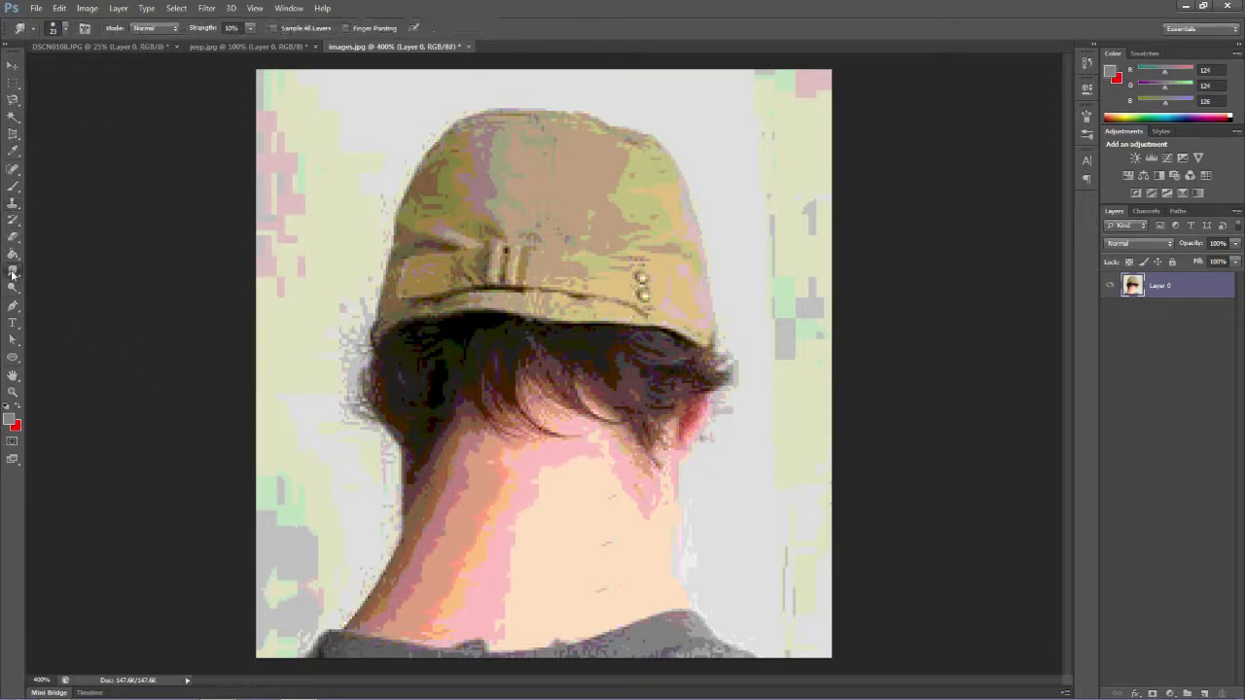
key(5)
mouse_move(499, 489)
mouse_down()
mouse_move(485, 519)
mouse_move(455, 521)
mouse_move(525, 507)
mouse_move(521, 488)
mouse_move(570, 517)
mouse_up()
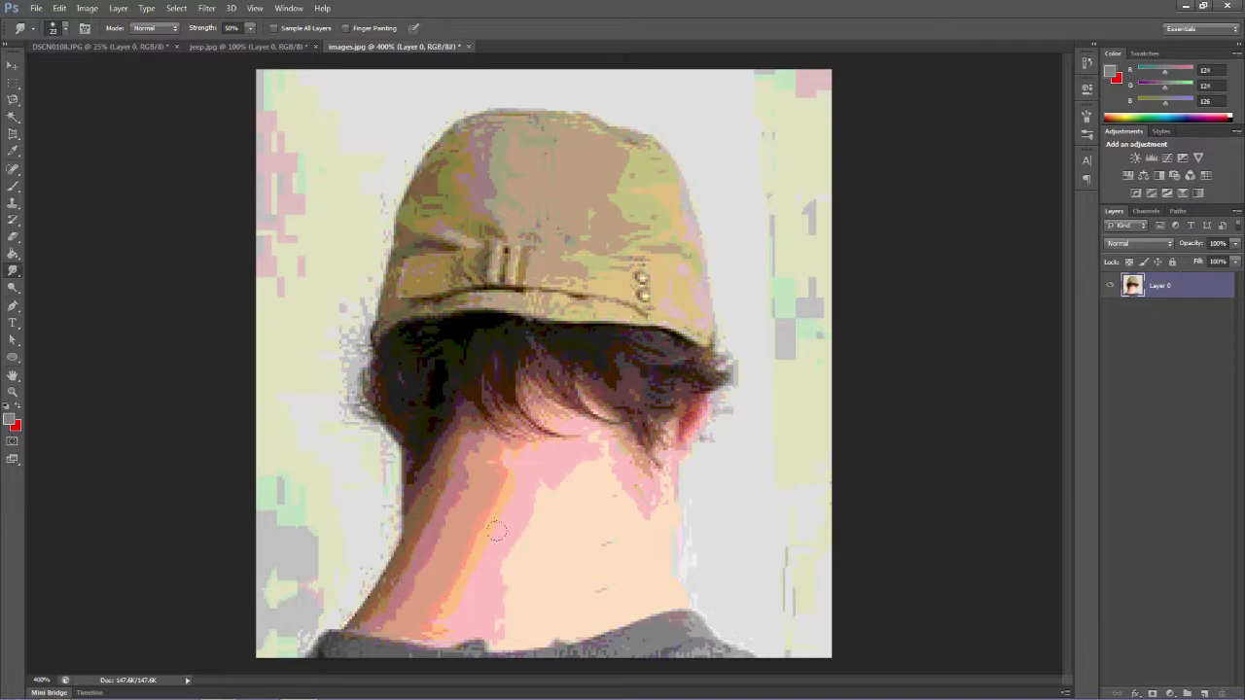
mouse_move(496, 530)
mouse_down()
mouse_move(471, 503)
mouse_move(455, 521)
mouse_up()
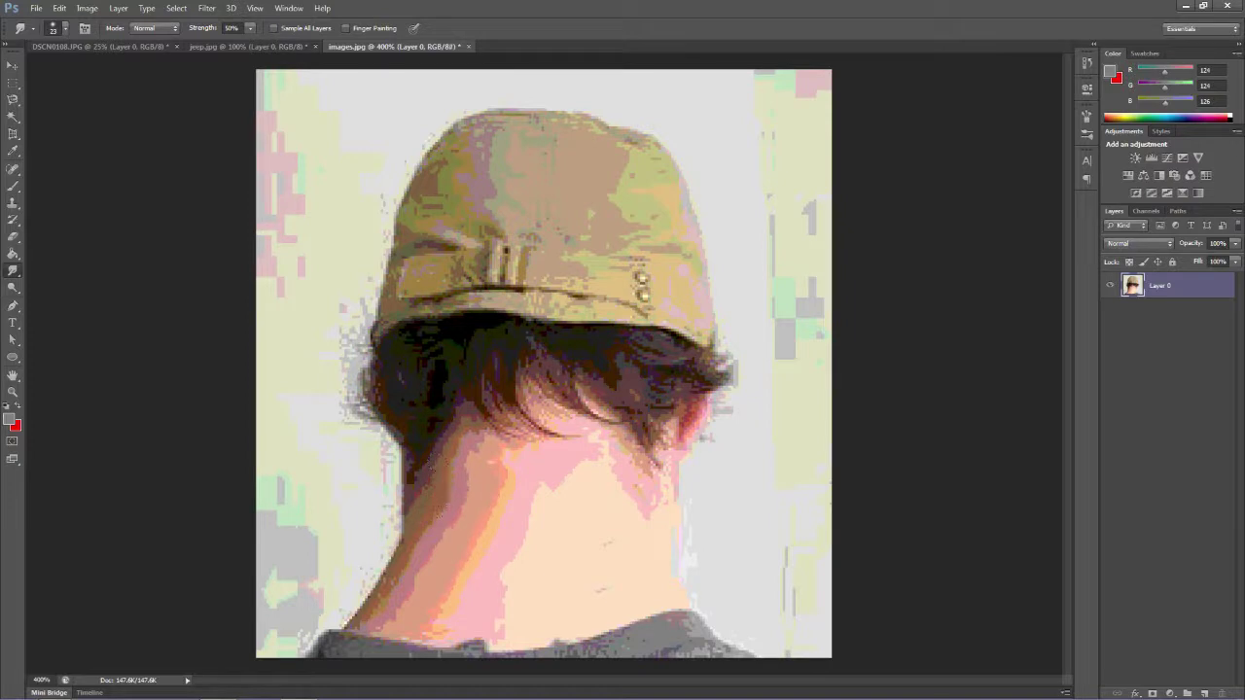
mouse_move(424, 474)
mouse_down()
mouse_move(418, 484)
mouse_move(424, 465)
mouse_move(415, 470)
mouse_move(418, 502)
mouse_up()
drag(468, 537, 536, 477)
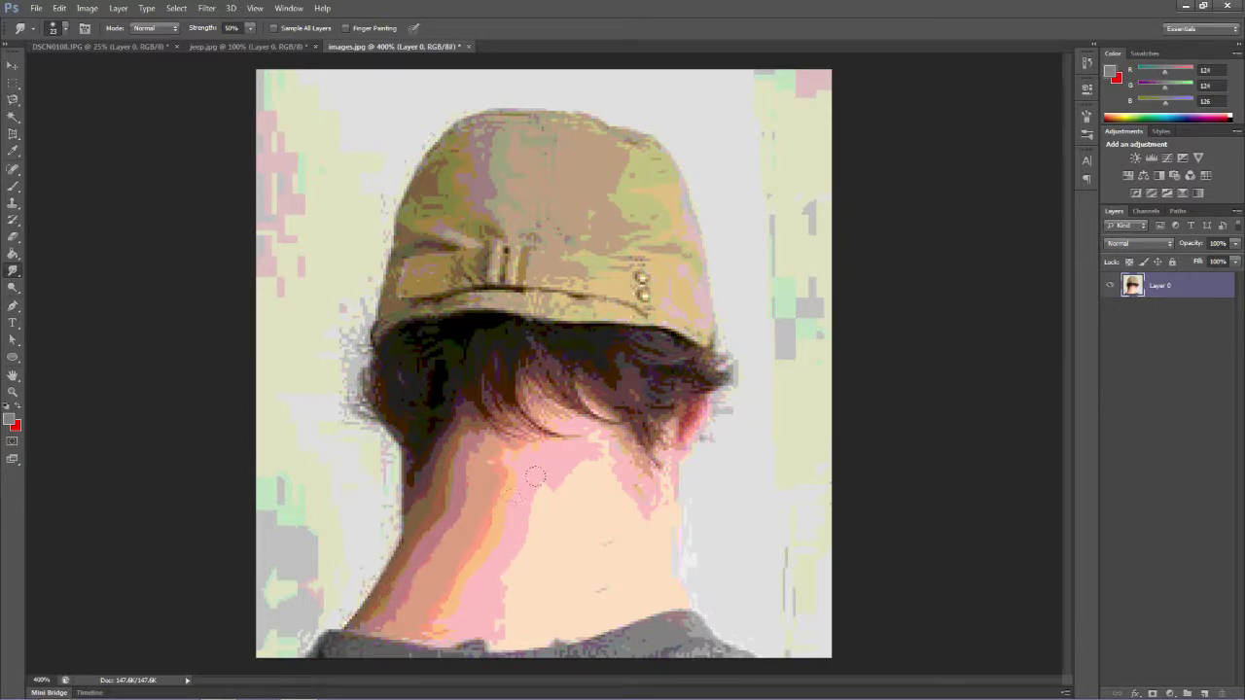
mouse_move(572, 516)
mouse_down()
mouse_move(593, 531)
mouse_move(604, 475)
mouse_up()
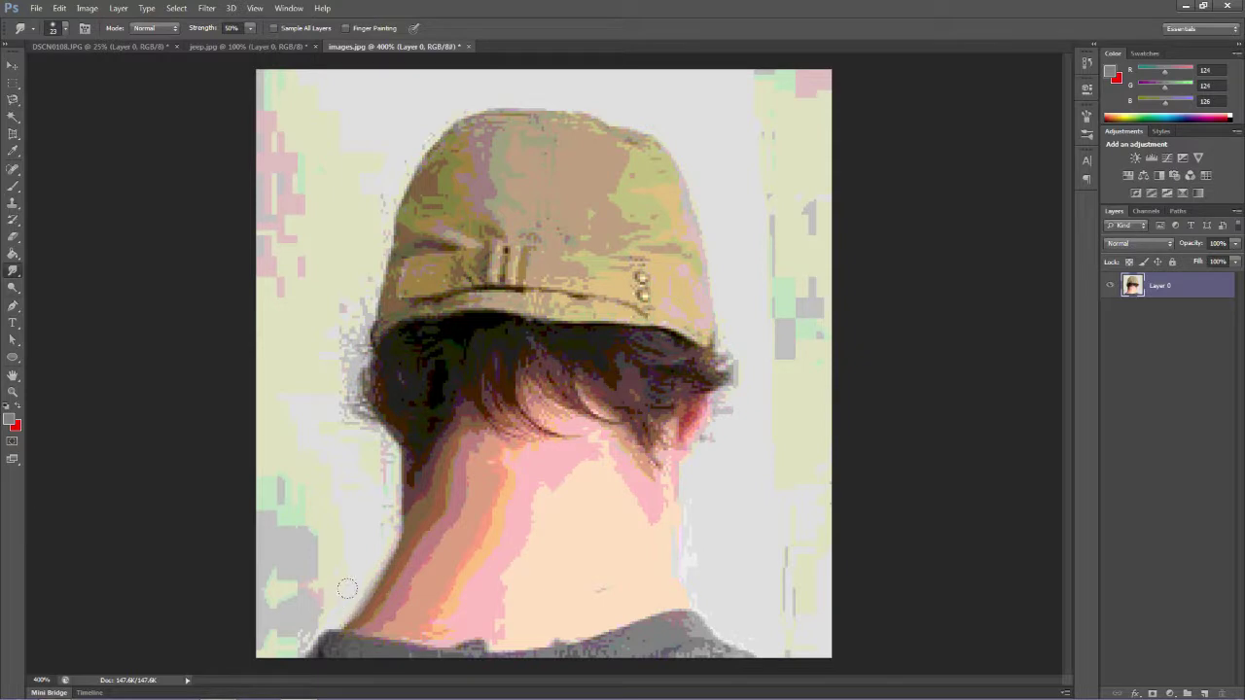
drag(375, 546, 381, 519)
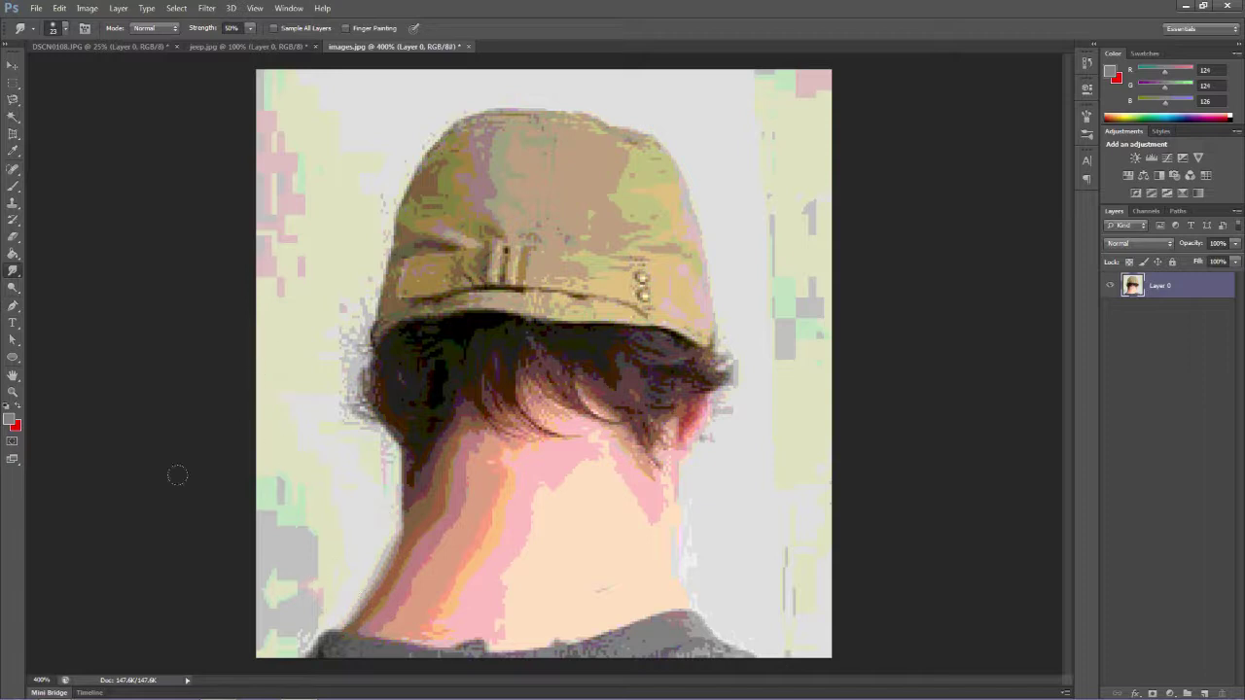
- Erase the smudged fringe along the left edge of the neck with the block-mode Eraser
click(13, 236)
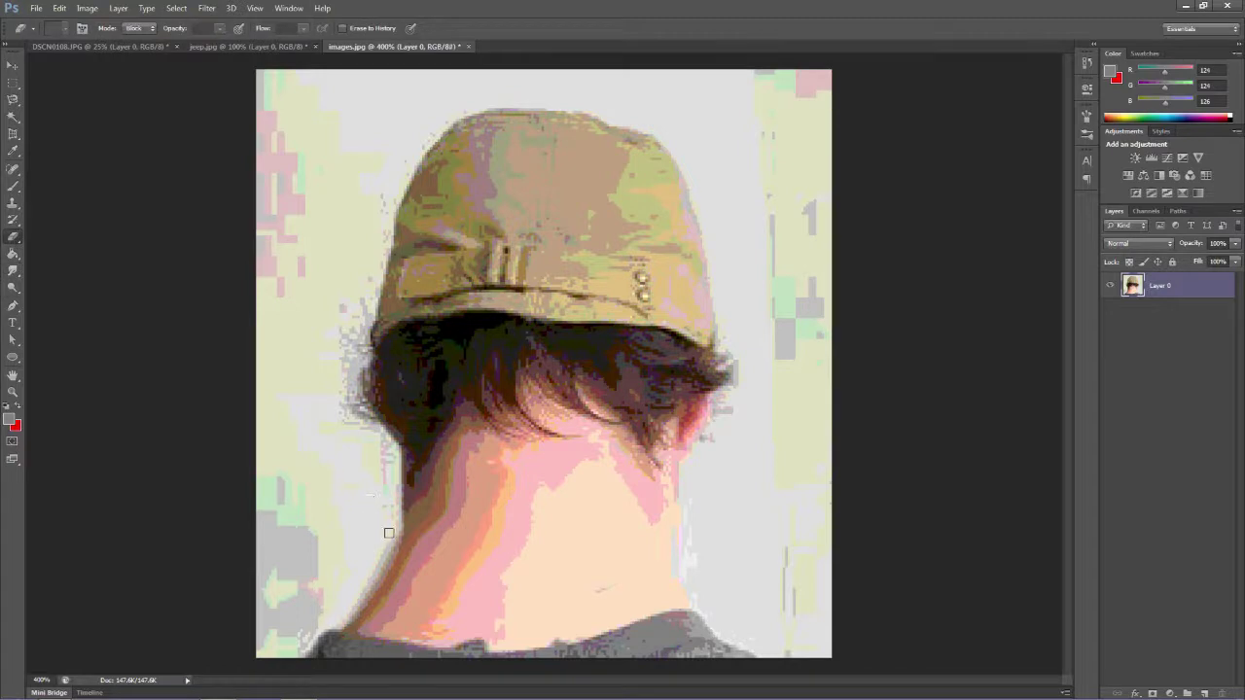
drag(394, 531, 341, 611)
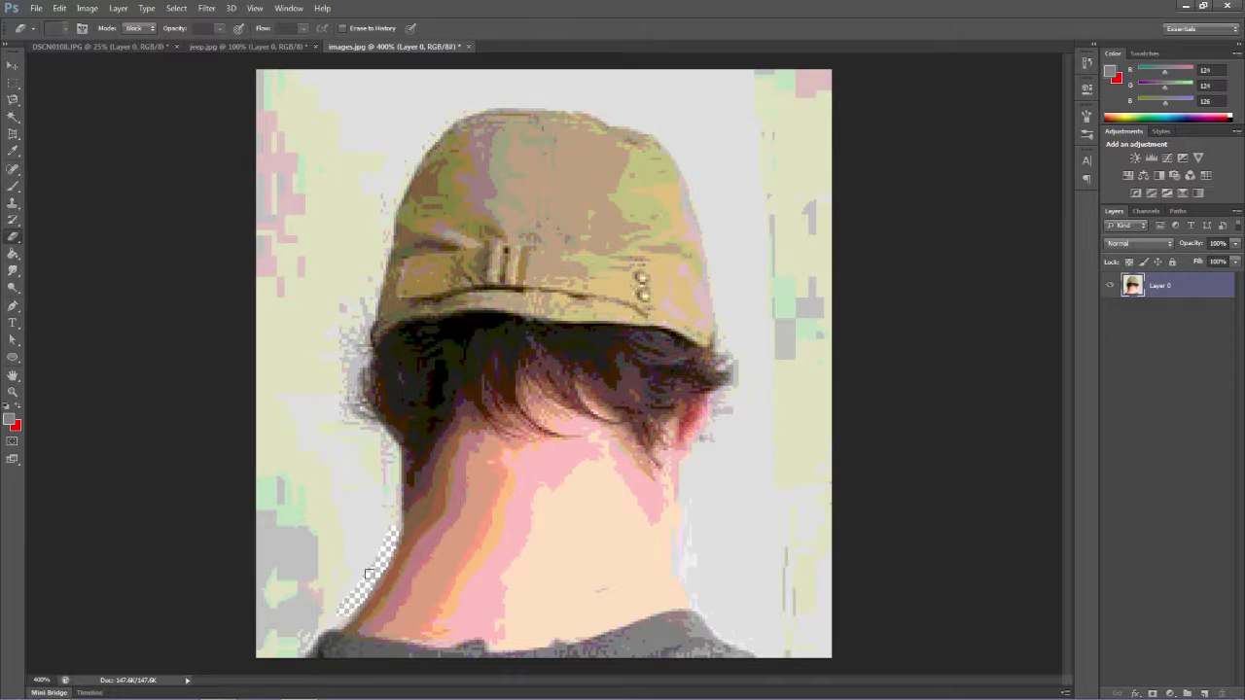
drag(391, 536, 367, 580)
- Set the foreground colour to the light grey #d4d5d1 sampled from the background beside the neck and switch to the Brush tool
click(10, 422)
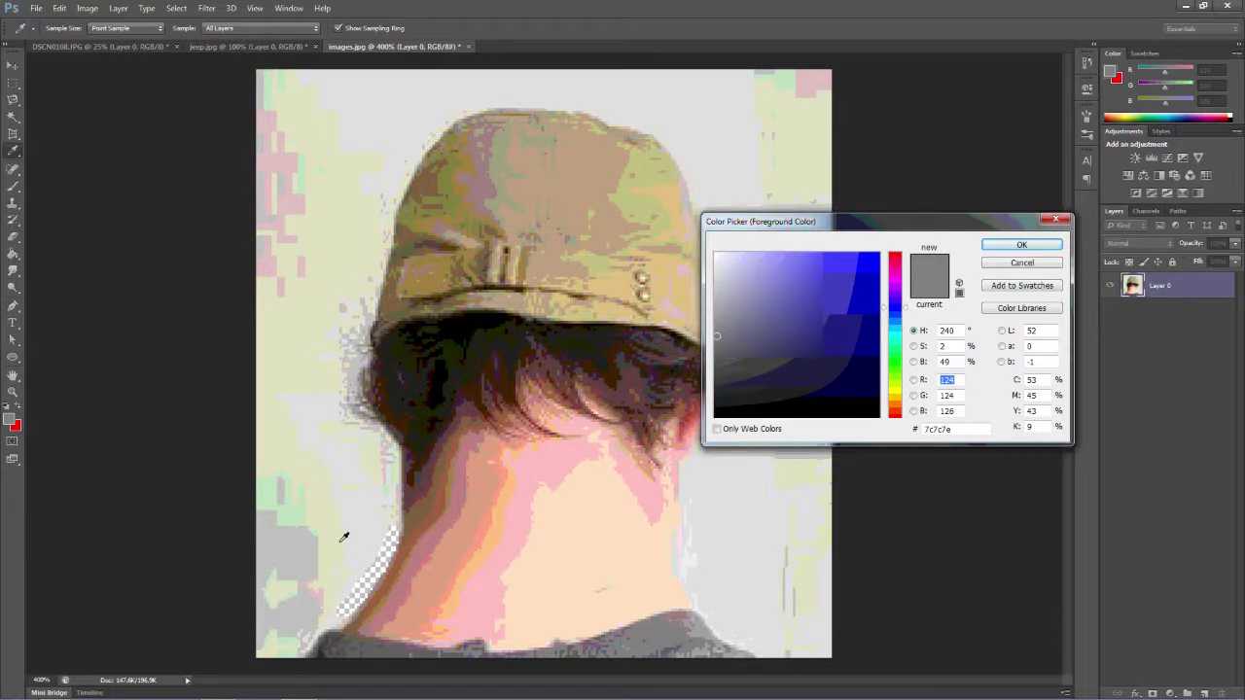
click(368, 555)
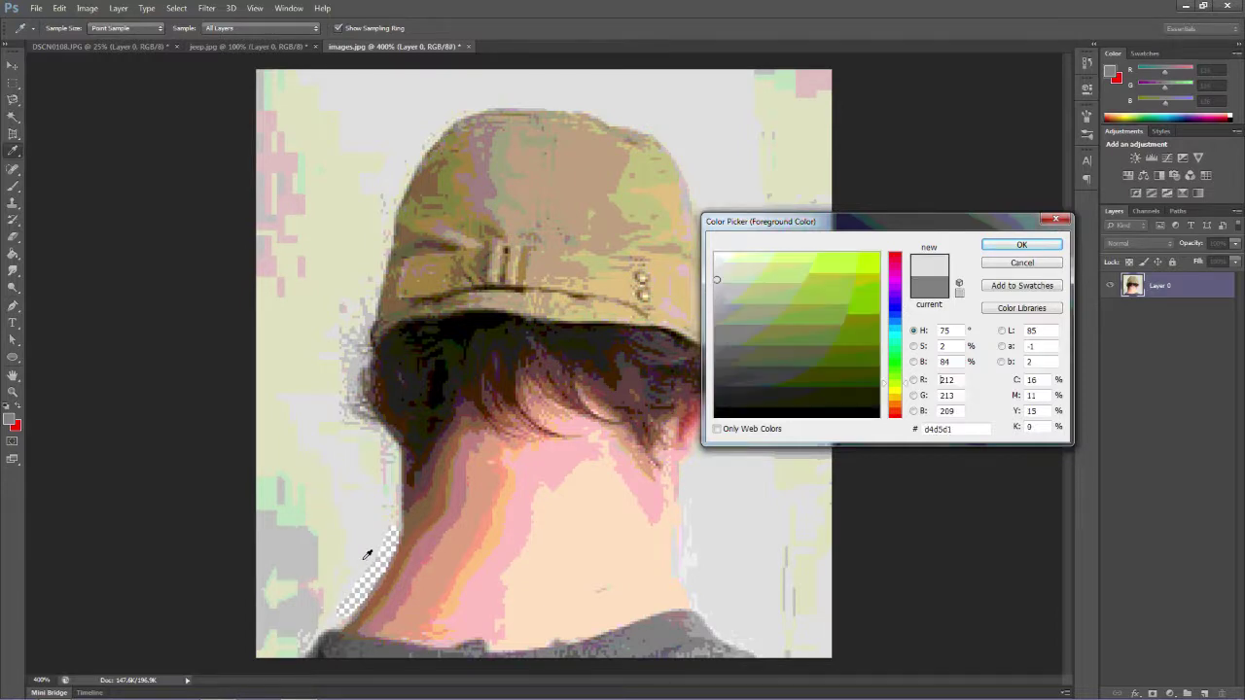
click(1021, 244)
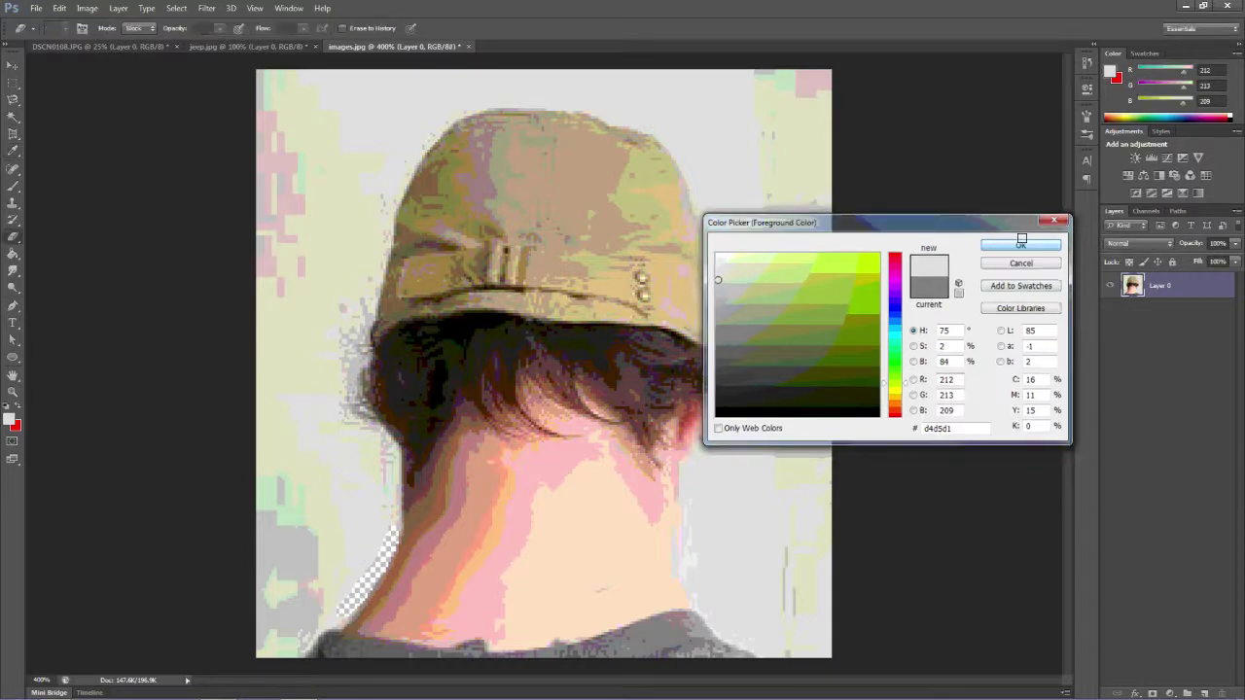
click(14, 241)
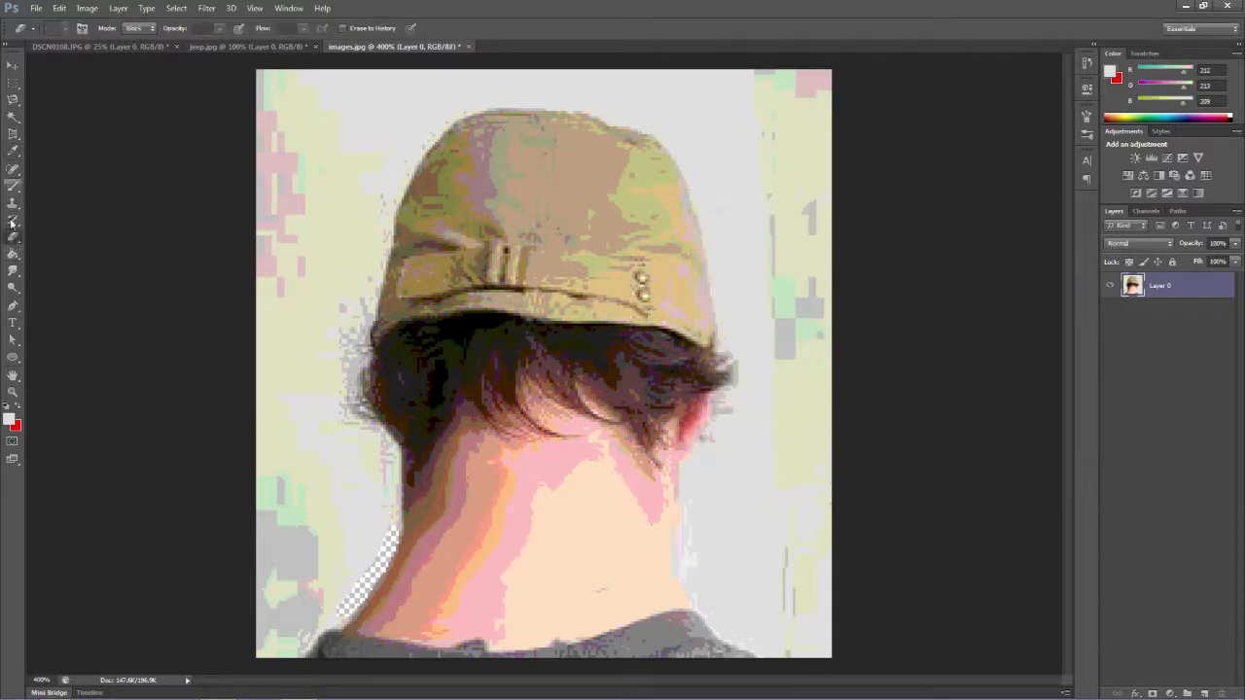
click(12, 188)
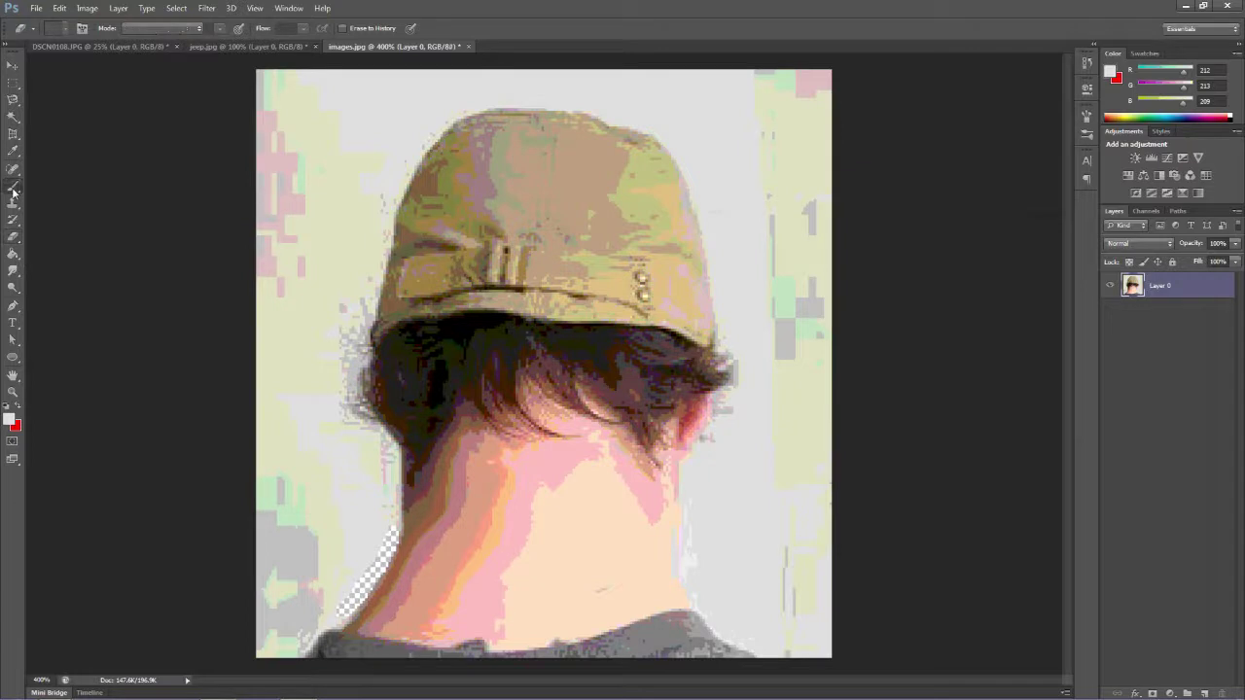
- Try brushing the grey directly on the photo layer at the upper end of the erased gap, and undo the strokes
click(356, 522)
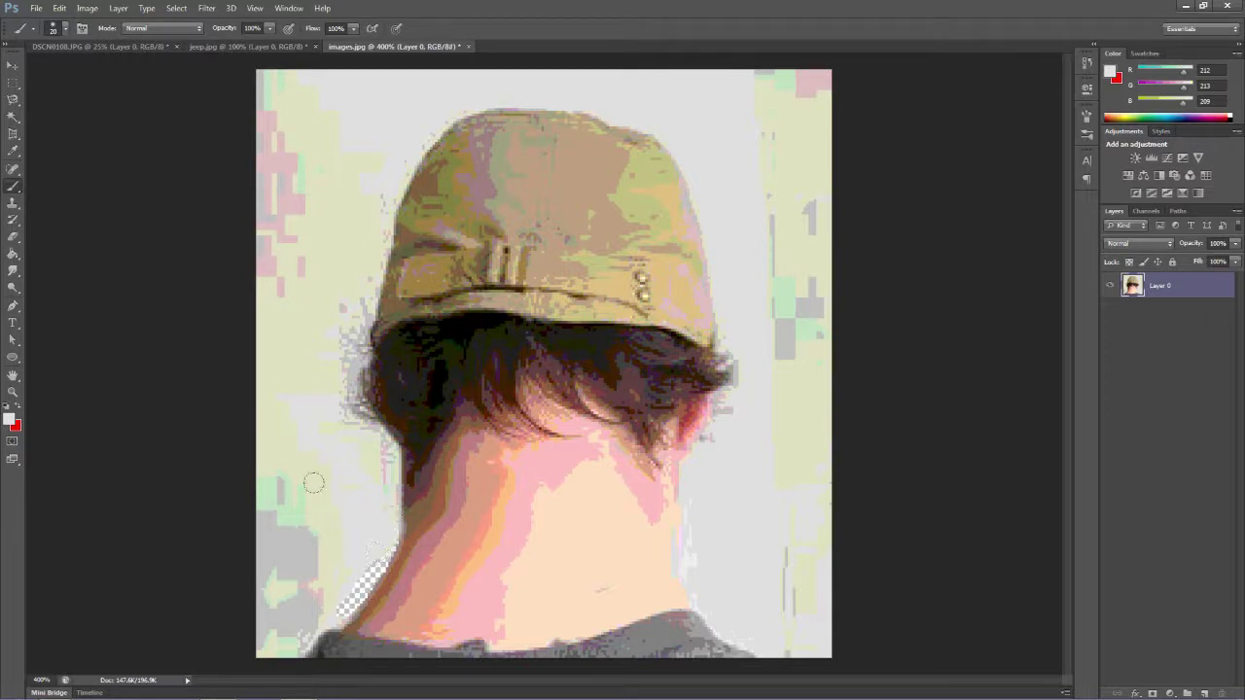
click(86, 8)
mouse_move(59, 8)
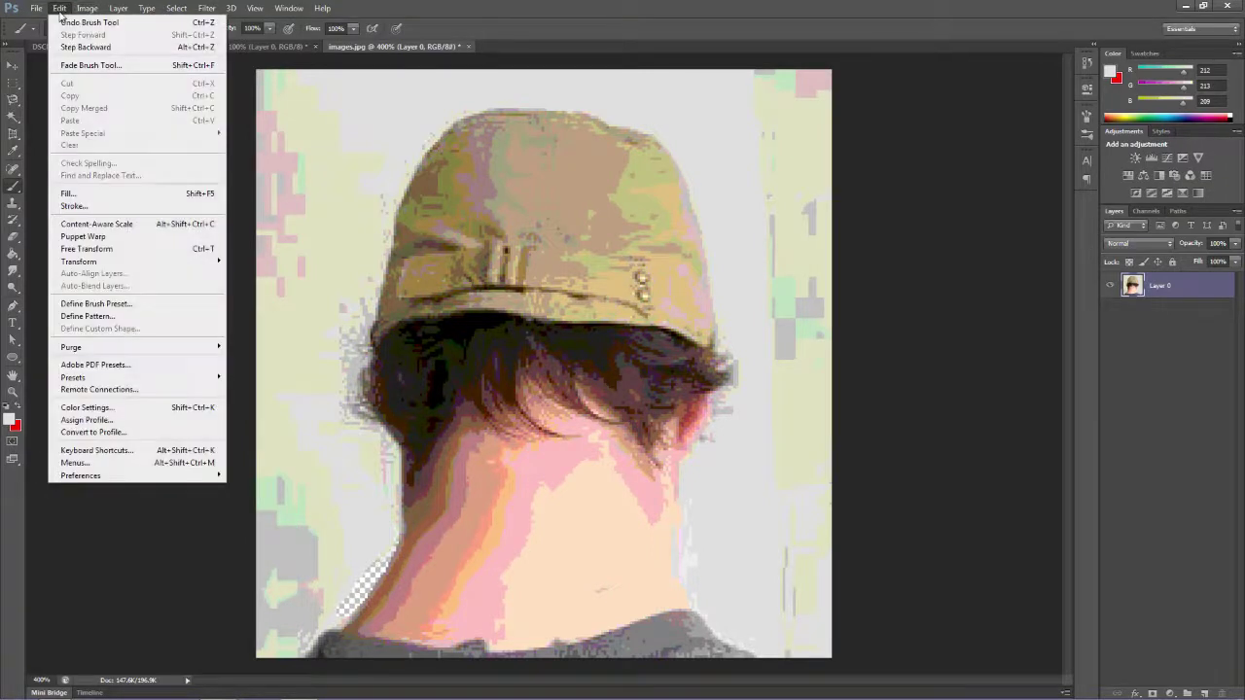
click(64, 45)
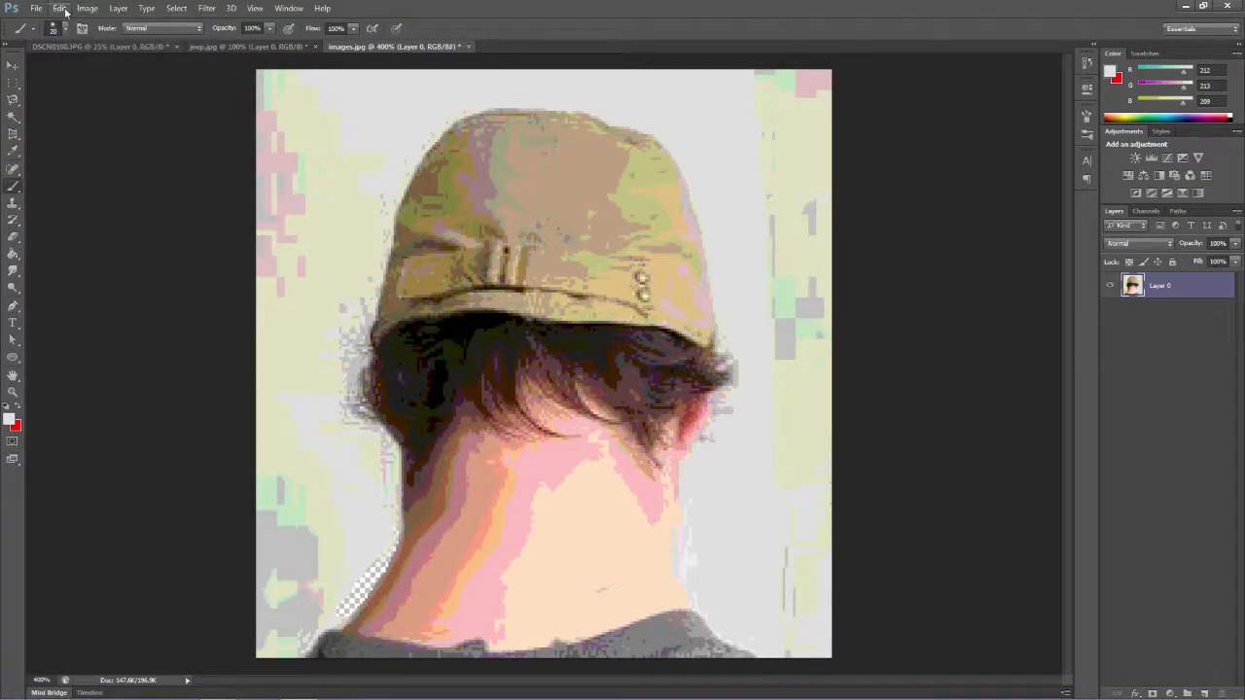
click(59, 7)
click(64, 45)
- Add a new layer beneath the photo layer and paint grey on it behind the erased gap along the neck's left edge
click(1205, 693)
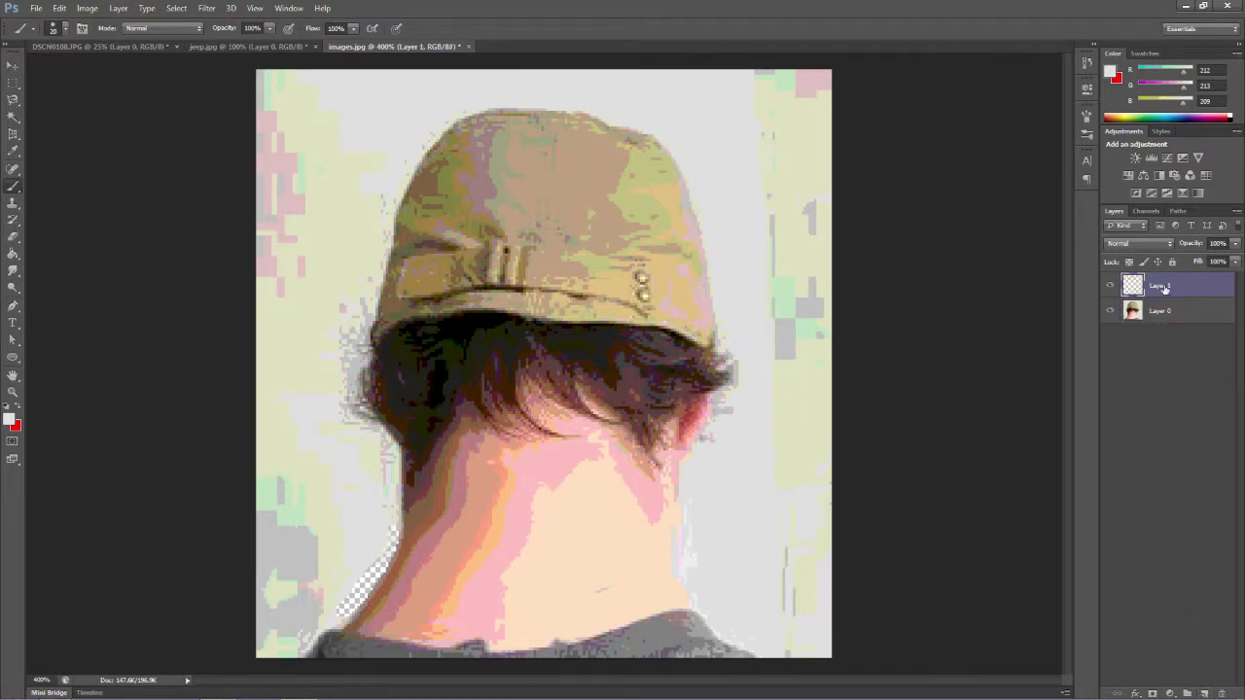
drag(1170, 286, 1158, 321)
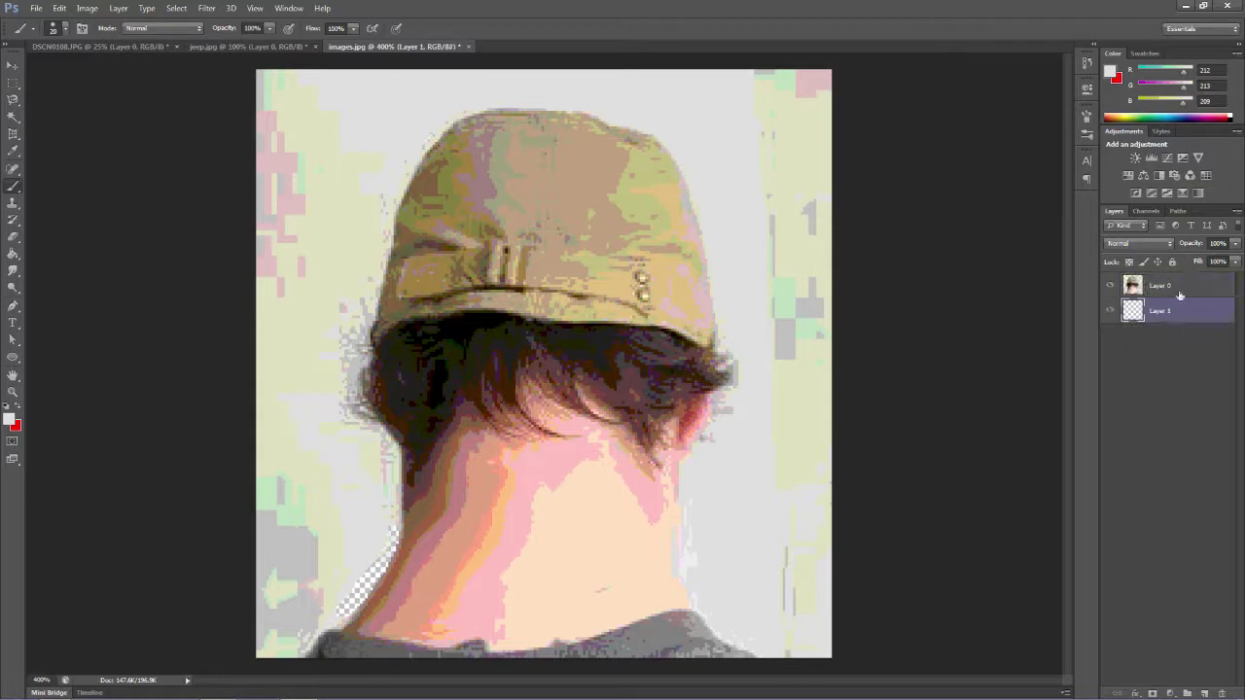
mouse_move(383, 523)
mouse_down()
mouse_move(375, 570)
mouse_move(353, 564)
mouse_move(341, 605)
mouse_move(391, 523)
mouse_move(341, 591)
mouse_move(389, 574)
mouse_up()
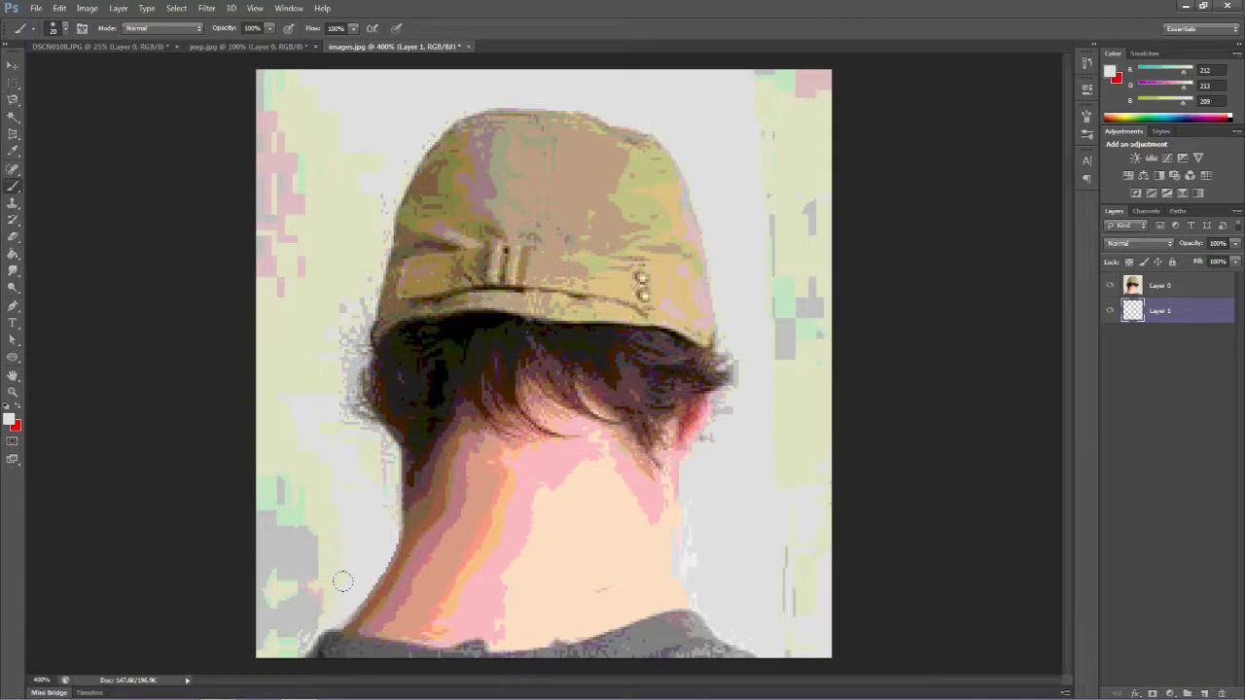
drag(346, 585, 291, 643)
- Merge the visible layers into one and check the retouched photo at 100% magnification
click(119, 8)
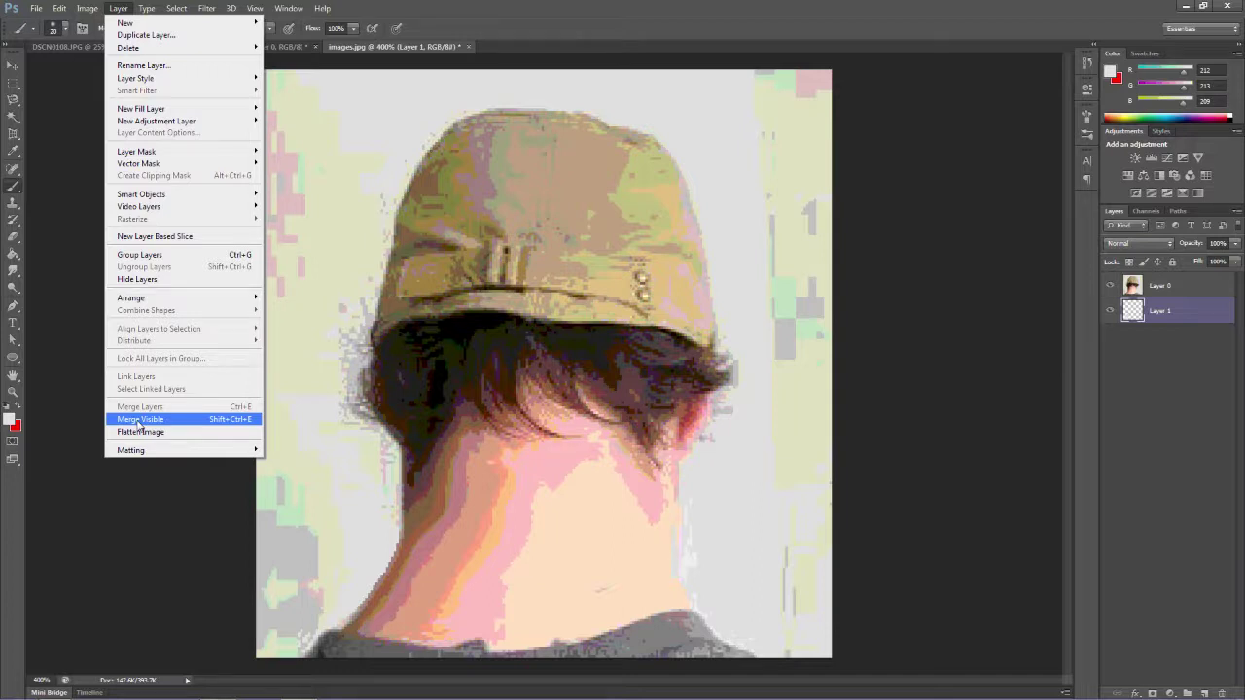
click(139, 420)
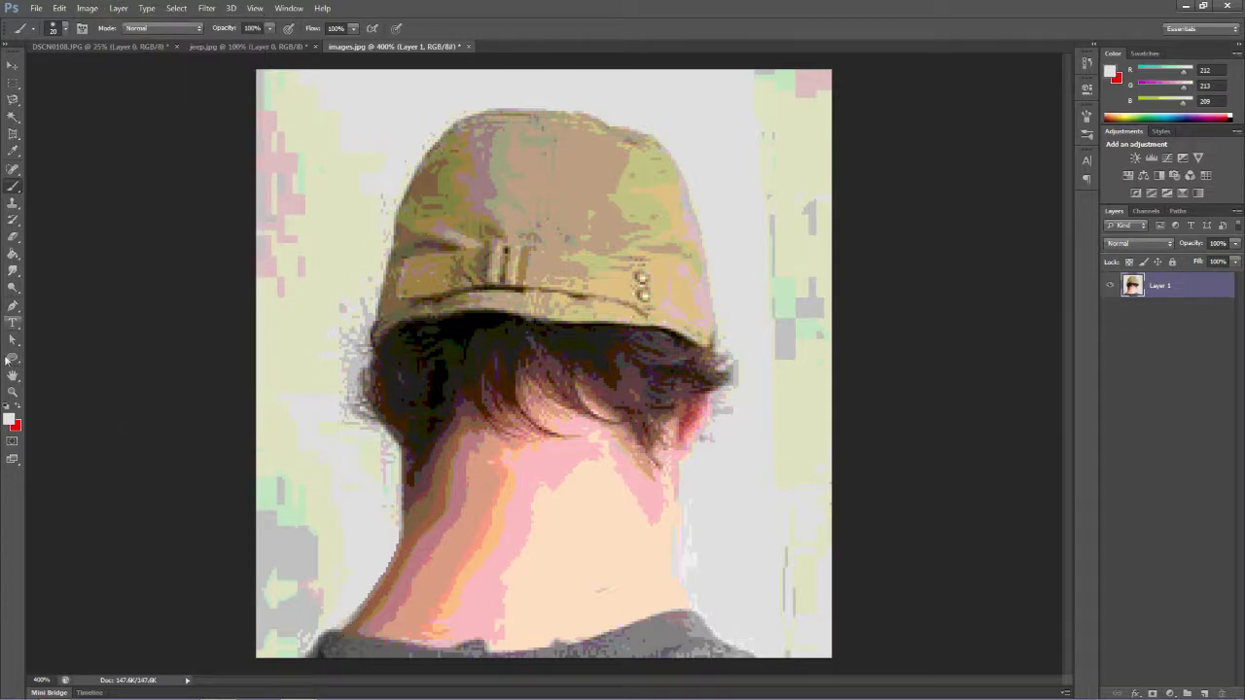
click(13, 392)
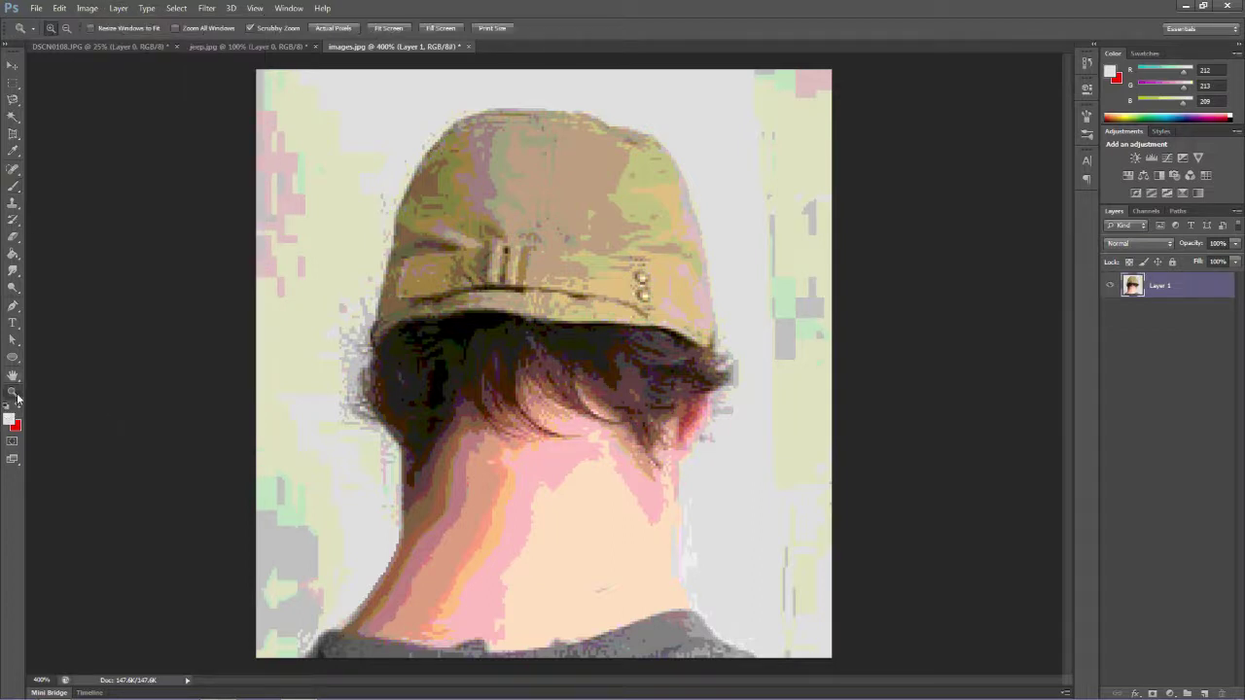
click(66, 29)
click(531, 326)
click(570, 386)
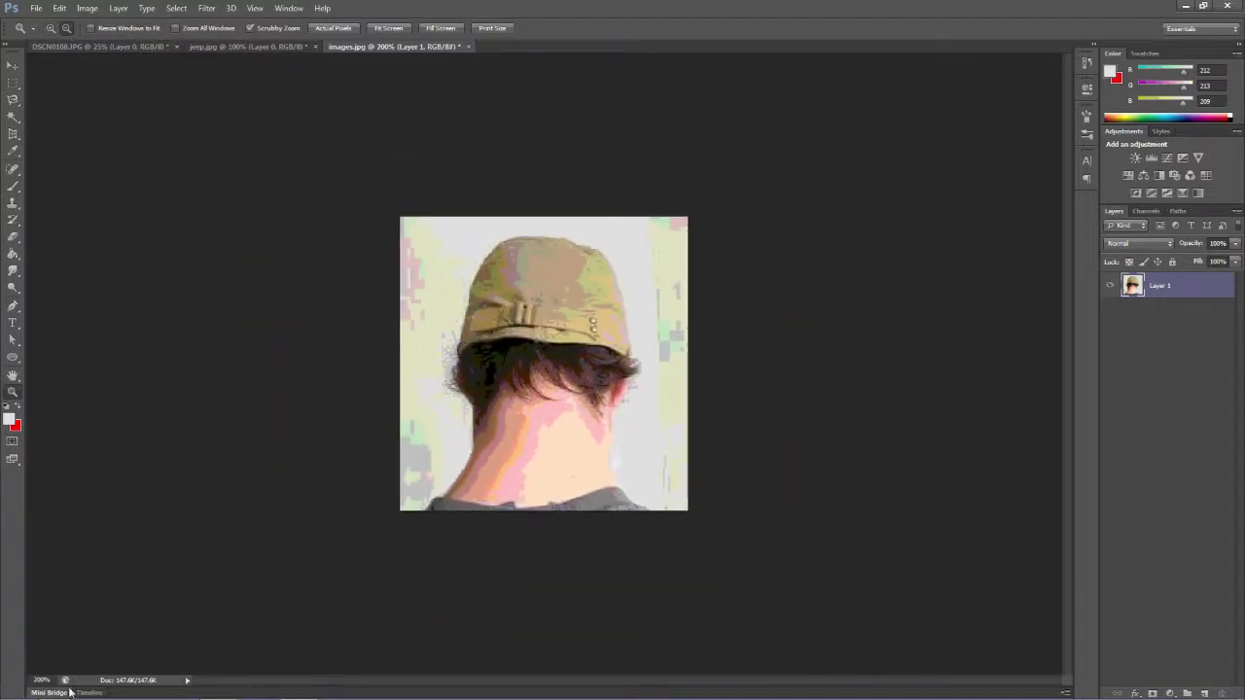
click(524, 434)
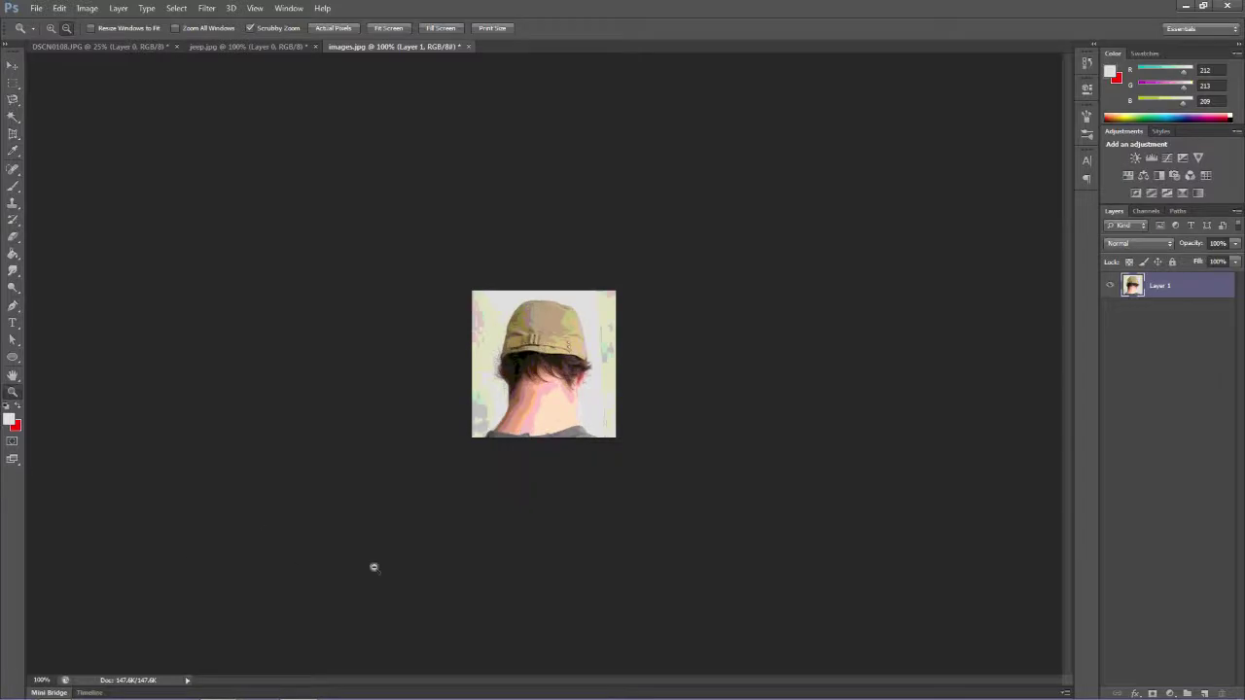